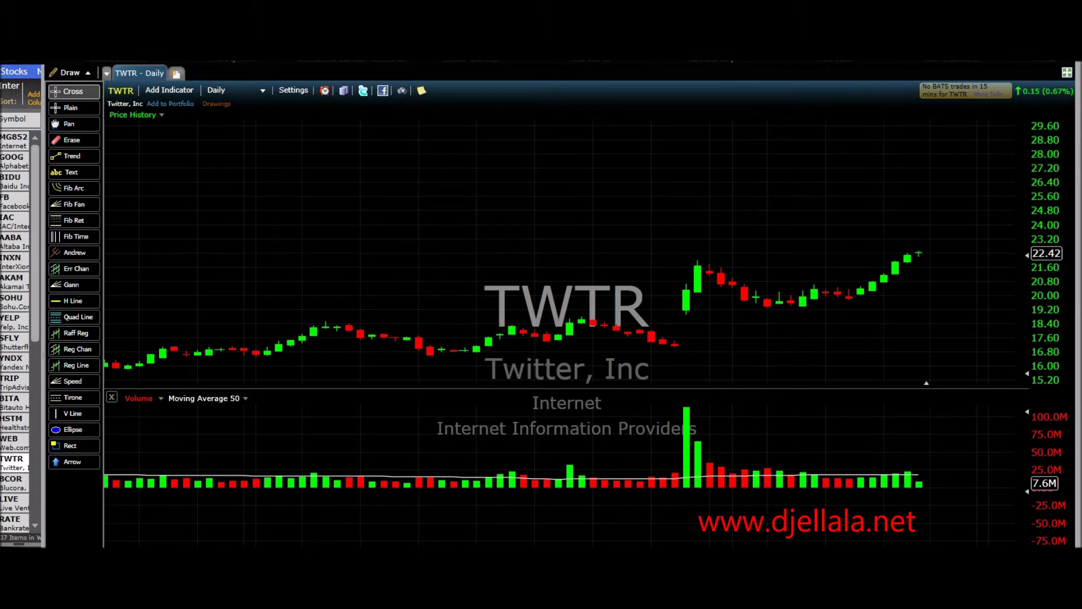
# - Scroll the TWTR daily chart back to earlier trading days and widen the candles
pyautogui.hscroll(-5, 564, 254)
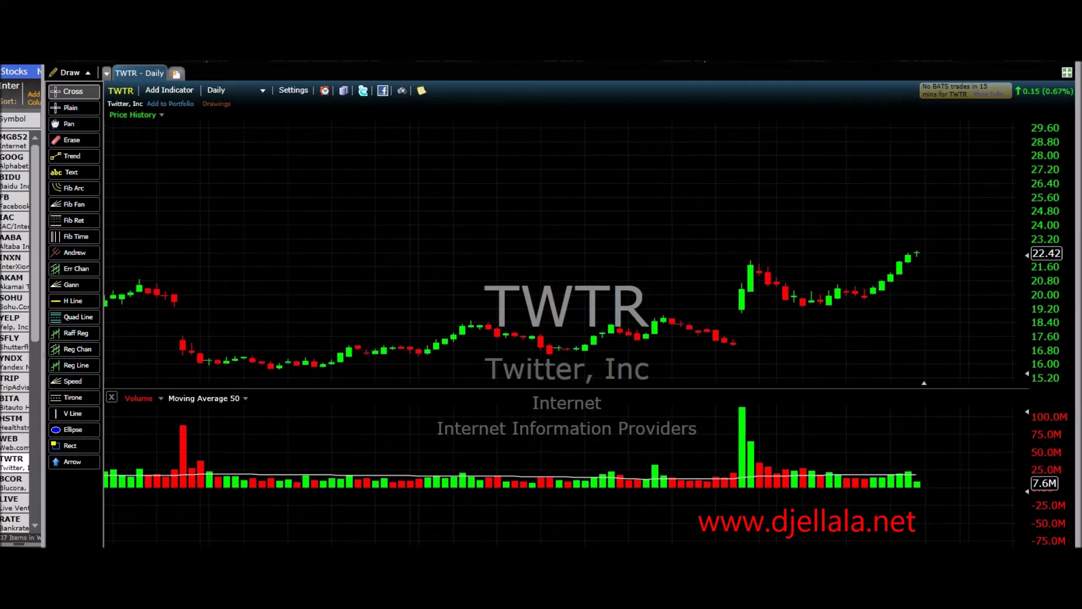
pyautogui.scroll(2, 564, 253)
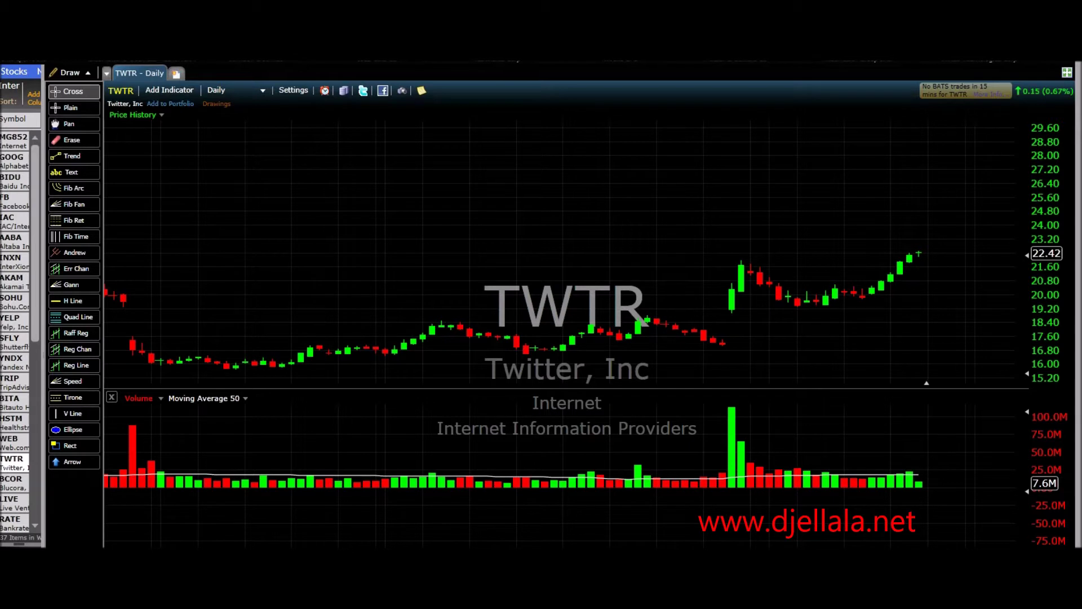
# - Add a horizontal line at 21.95 and colour it cyan
pyautogui.click(74, 301)
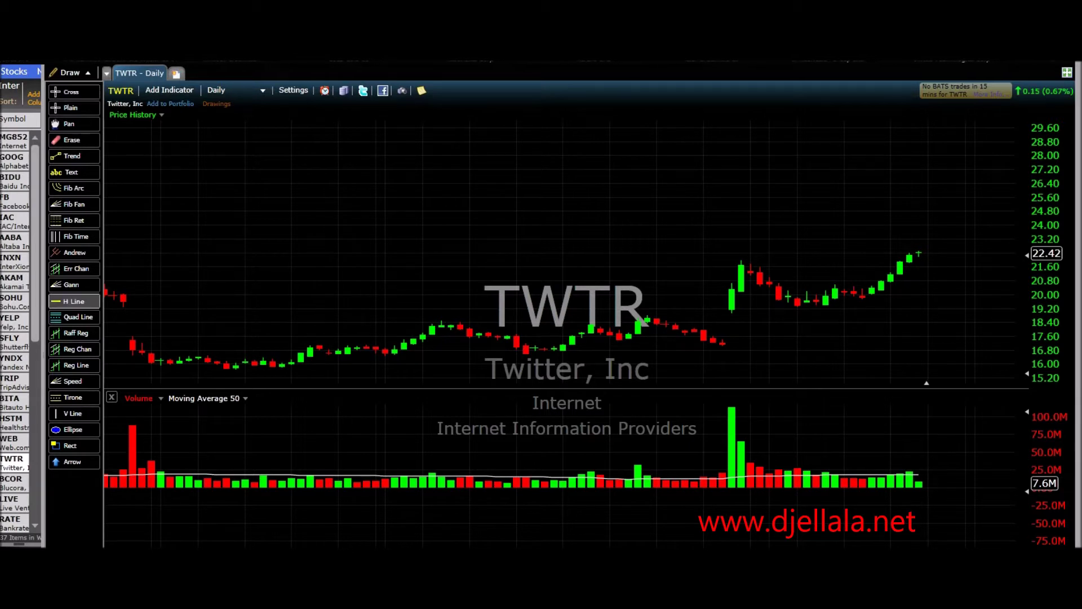
pyautogui.click(742, 261)
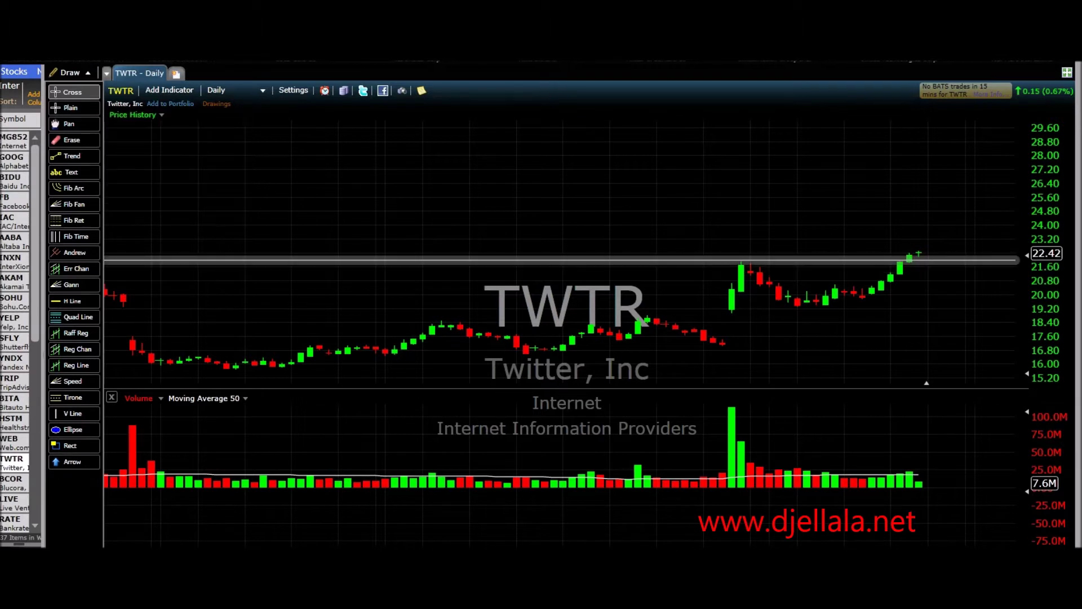
pyautogui.rightClick(797, 260)
pyautogui.click(823, 268)
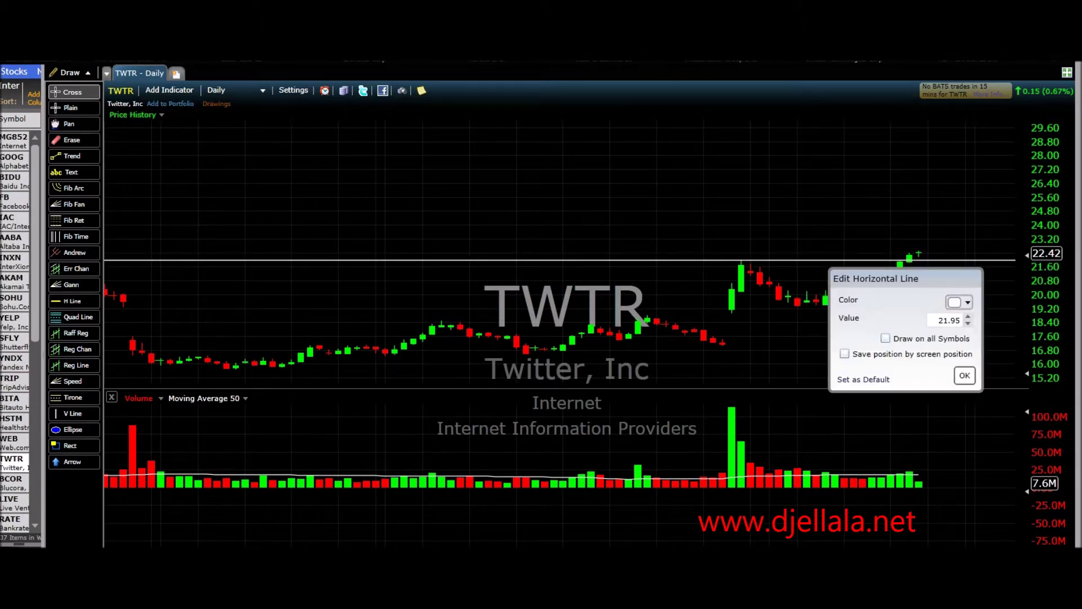
pyautogui.click(959, 302)
pyautogui.click(1022, 392)
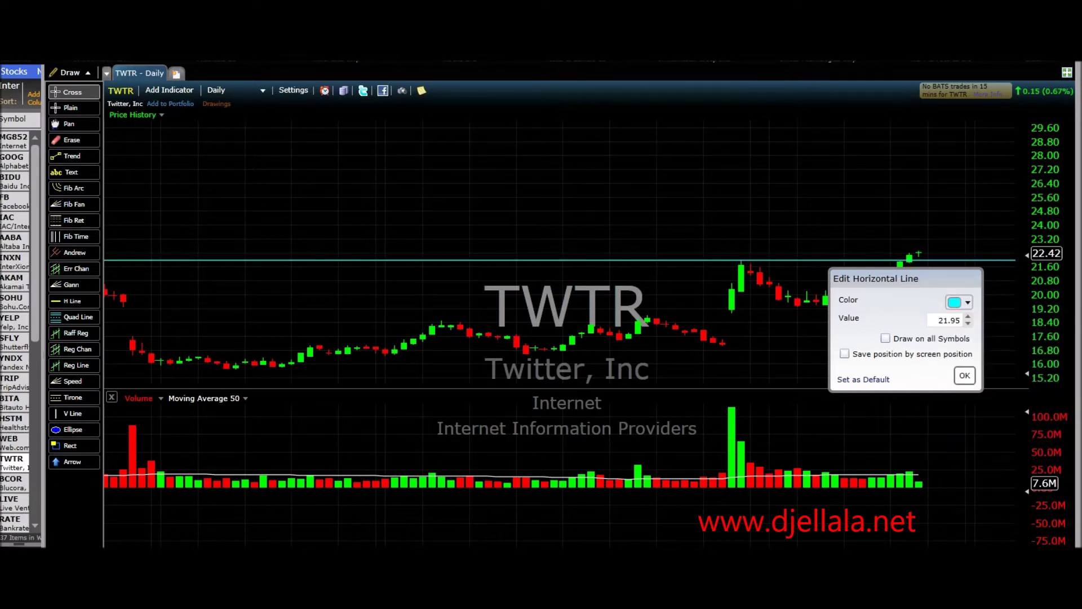
pyautogui.click(965, 378)
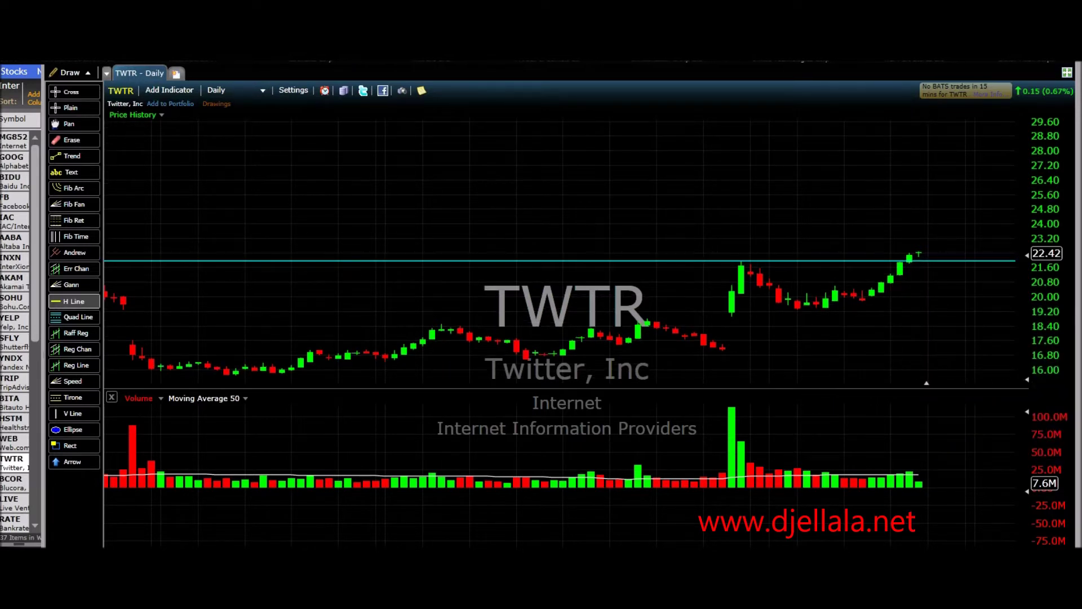
# - Add a second horizontal line at 19.74 and colour it green
pyautogui.click(709, 301)
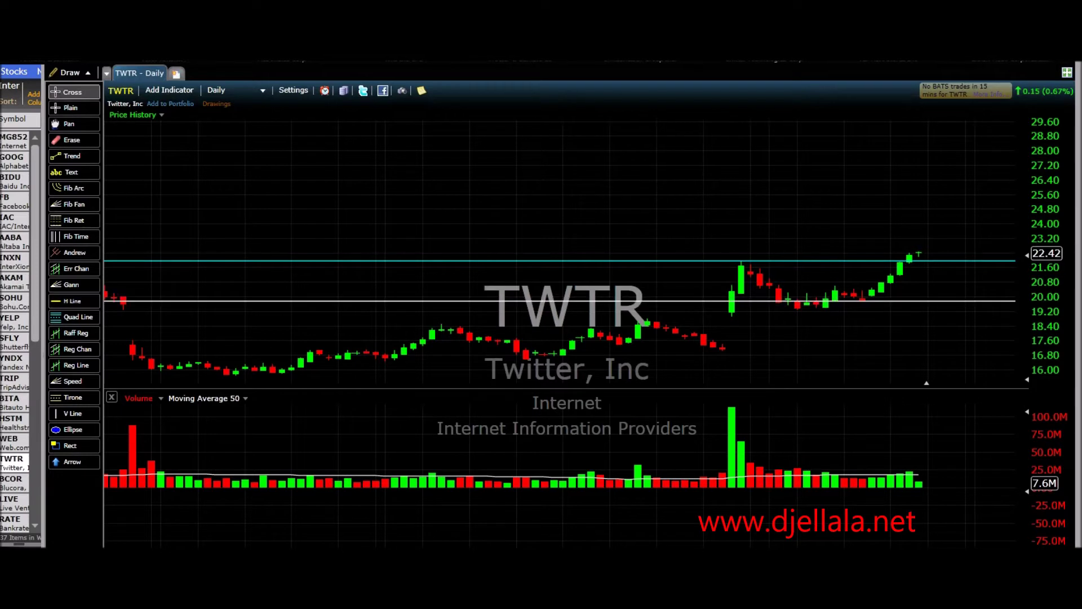
pyautogui.rightClick(751, 301)
pyautogui.press('Escape')
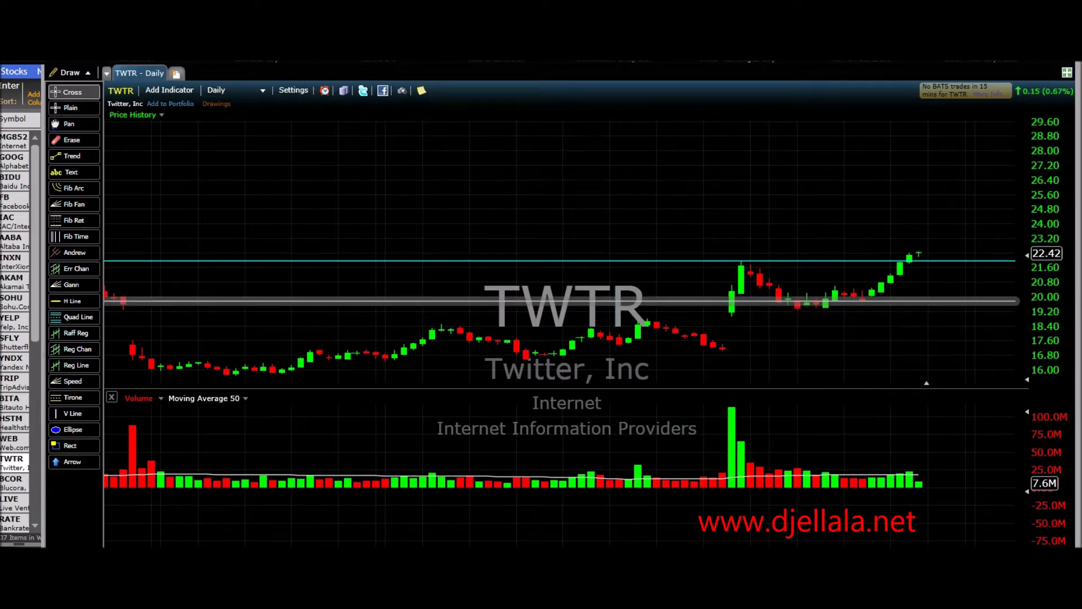
pyautogui.rightClick(787, 303)
pyautogui.click(819, 311)
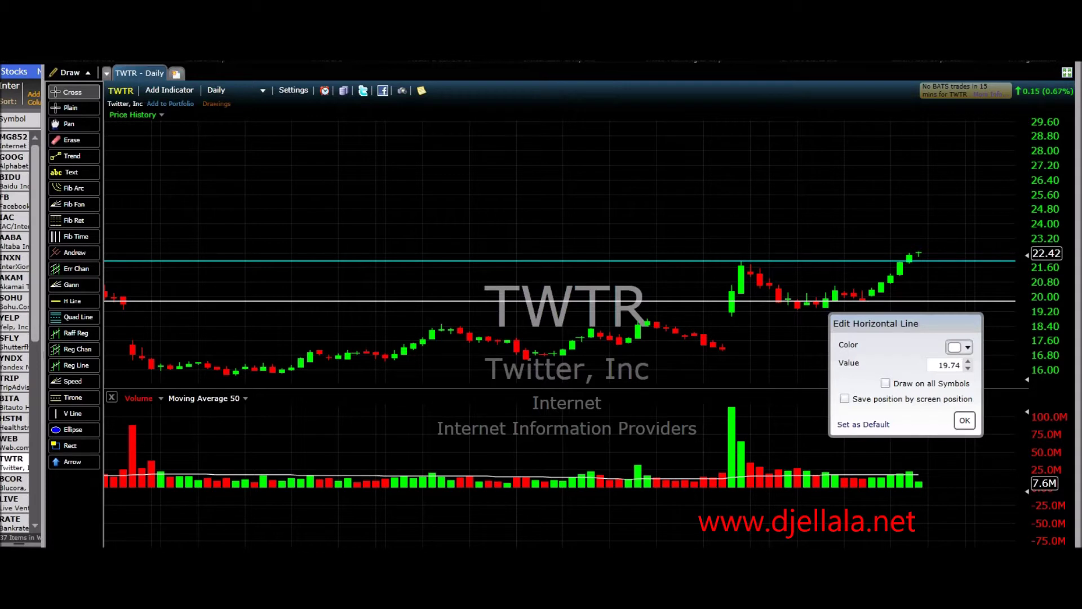
pyautogui.click(960, 347)
pyautogui.click(1006, 437)
pyautogui.click(965, 420)
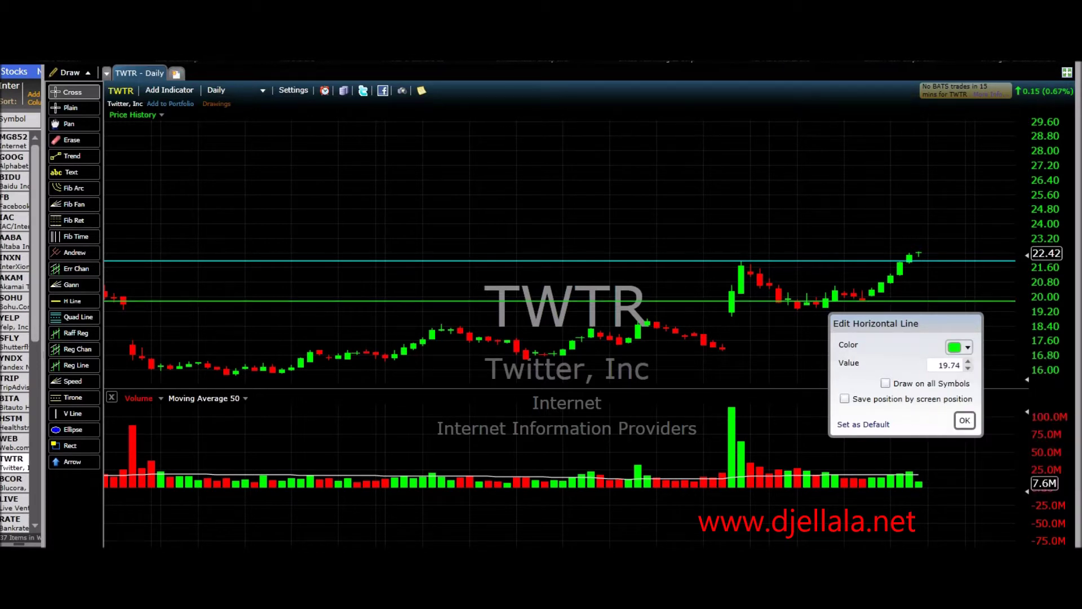
pyautogui.click(73, 301)
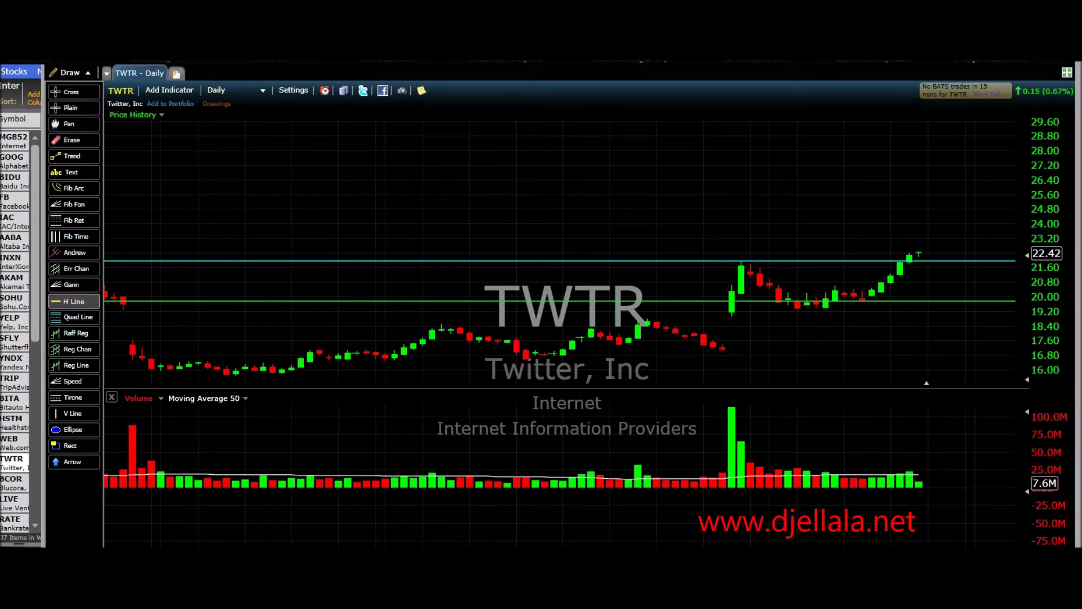
# - Add a horizontal line at about 18.41 and colour it red
pyautogui.click(750, 326)
pyautogui.rightClick(770, 326)
pyautogui.click(800, 334)
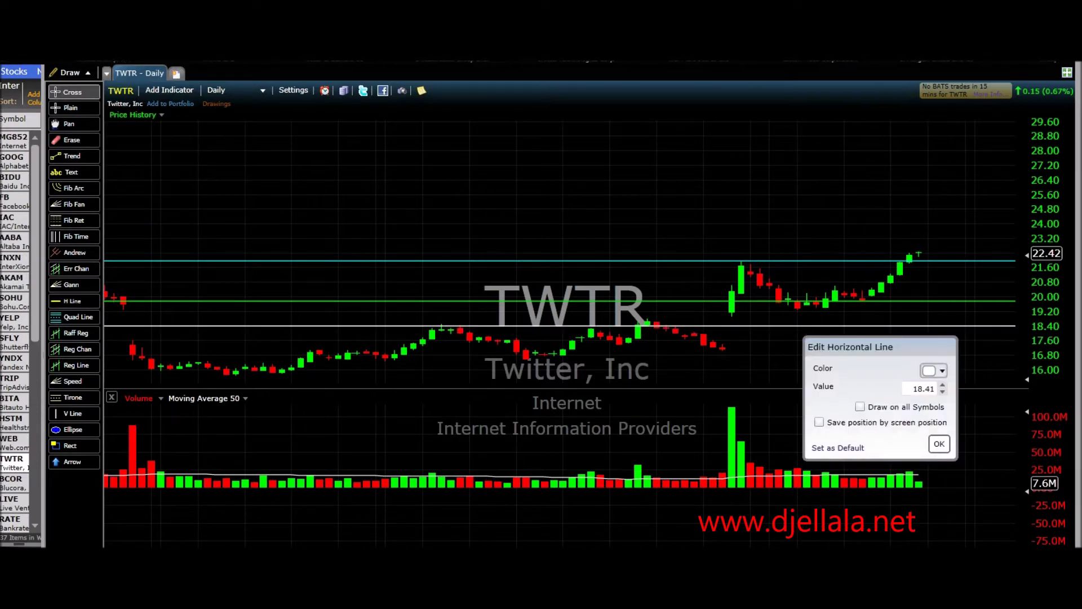
pyautogui.click(934, 370)
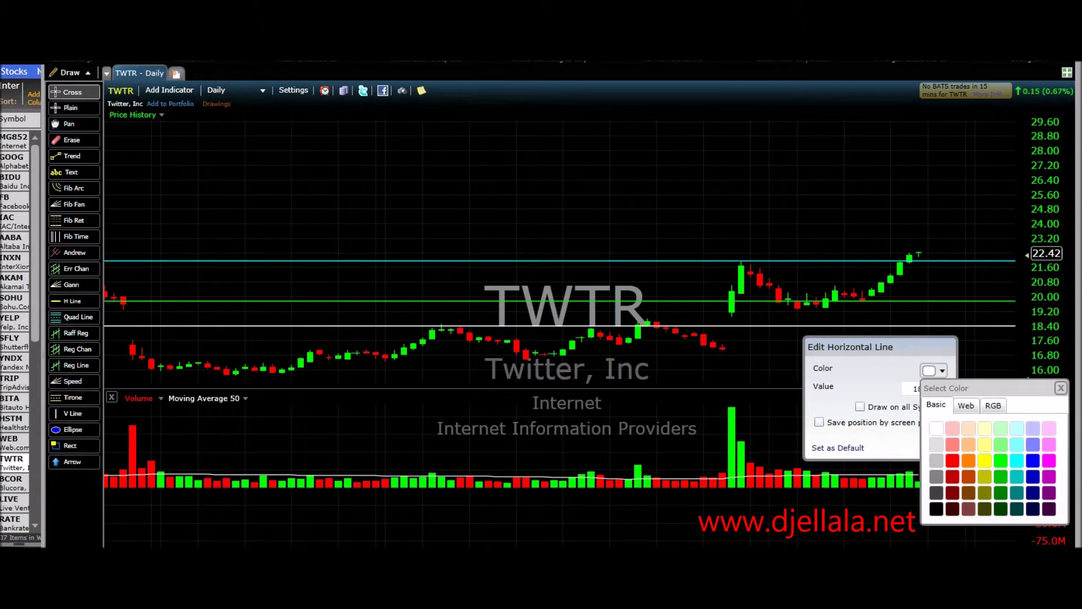
pyautogui.click(952, 461)
pyautogui.click(940, 441)
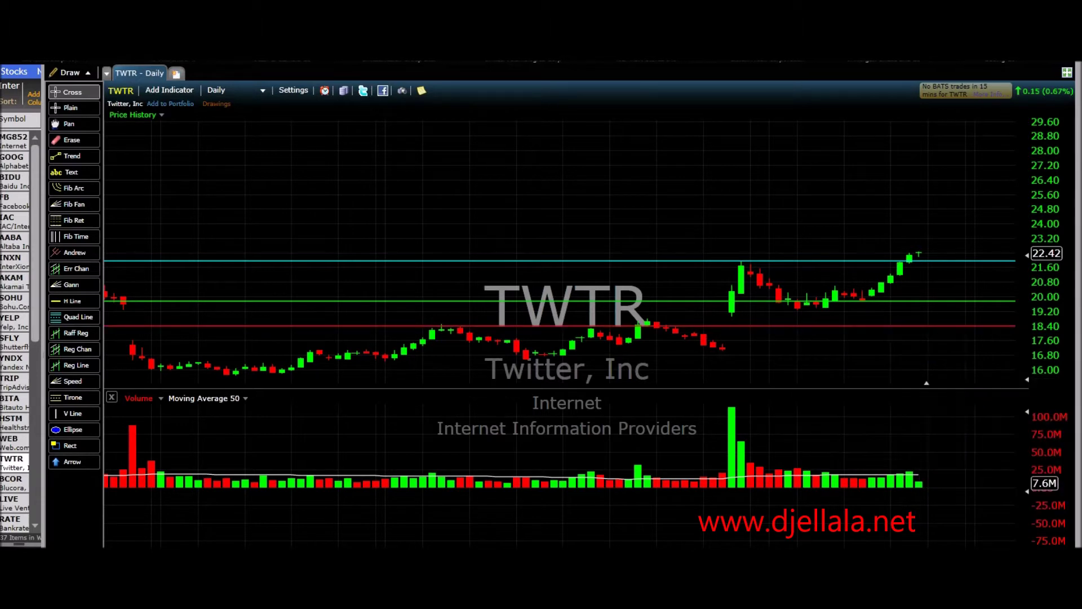
# - Add another horizontal line at about 17.03 and colour it yellow
pyautogui.click(73, 301)
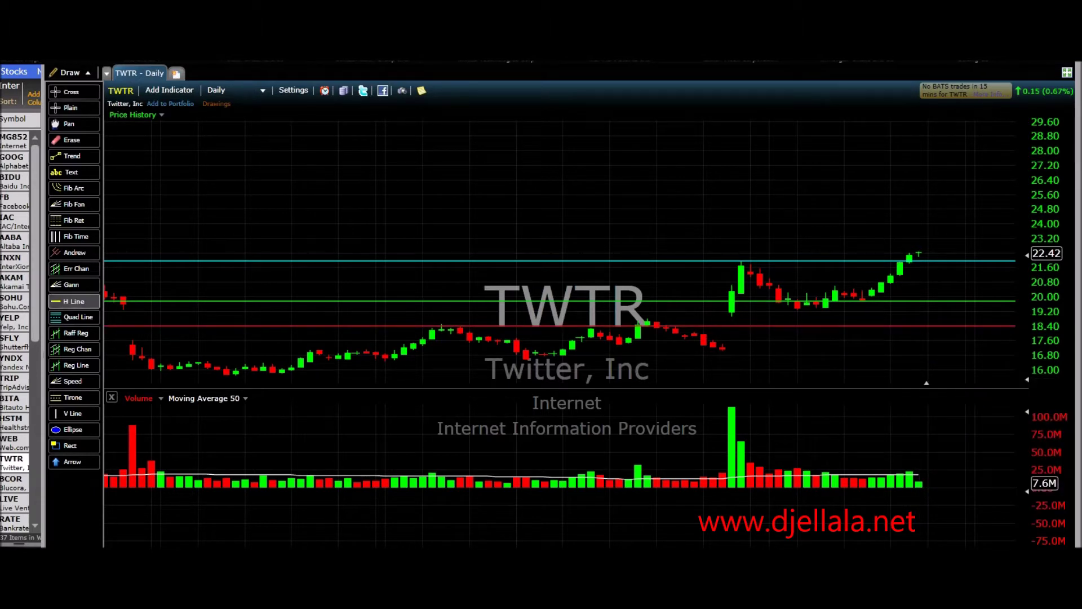
pyautogui.click(741, 350)
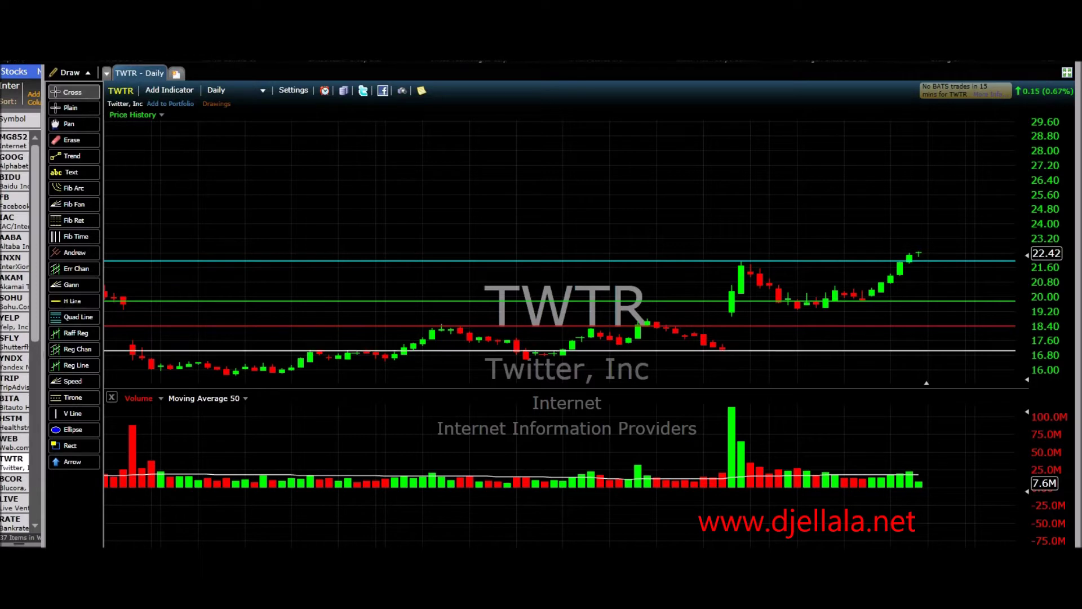
pyautogui.rightClick(746, 350)
pyautogui.click(779, 358)
pyautogui.click(910, 390)
pyautogui.click(961, 480)
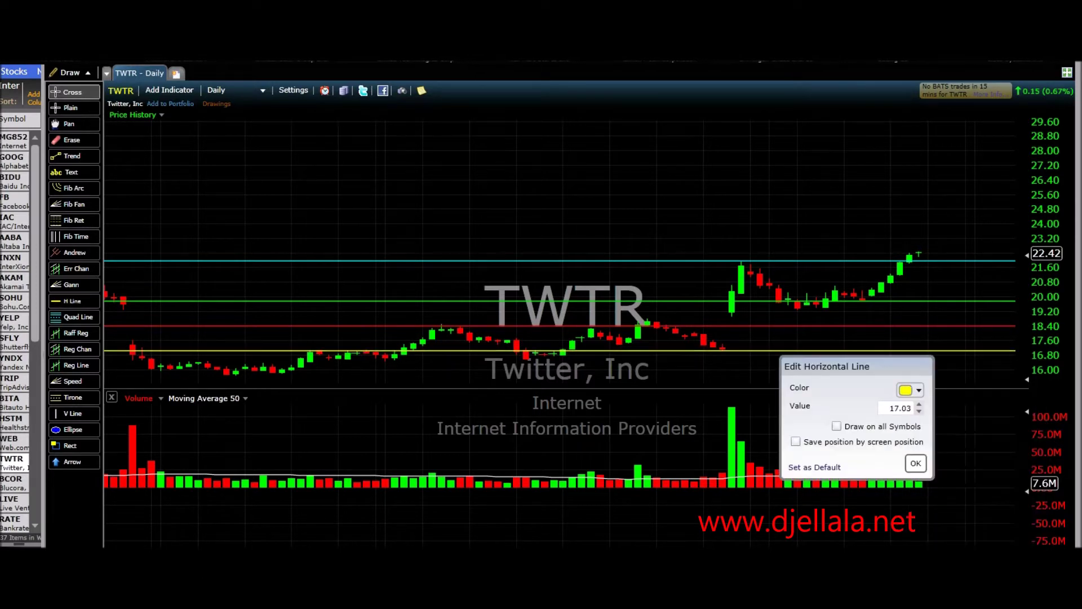
pyautogui.click(914, 463)
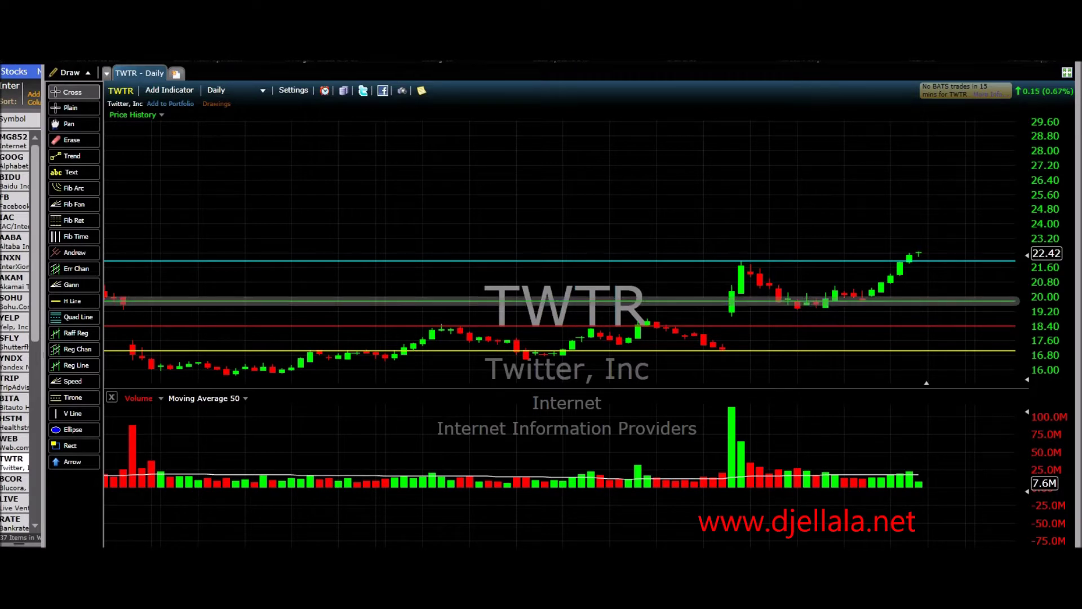
pyautogui.rightClick(761, 301)
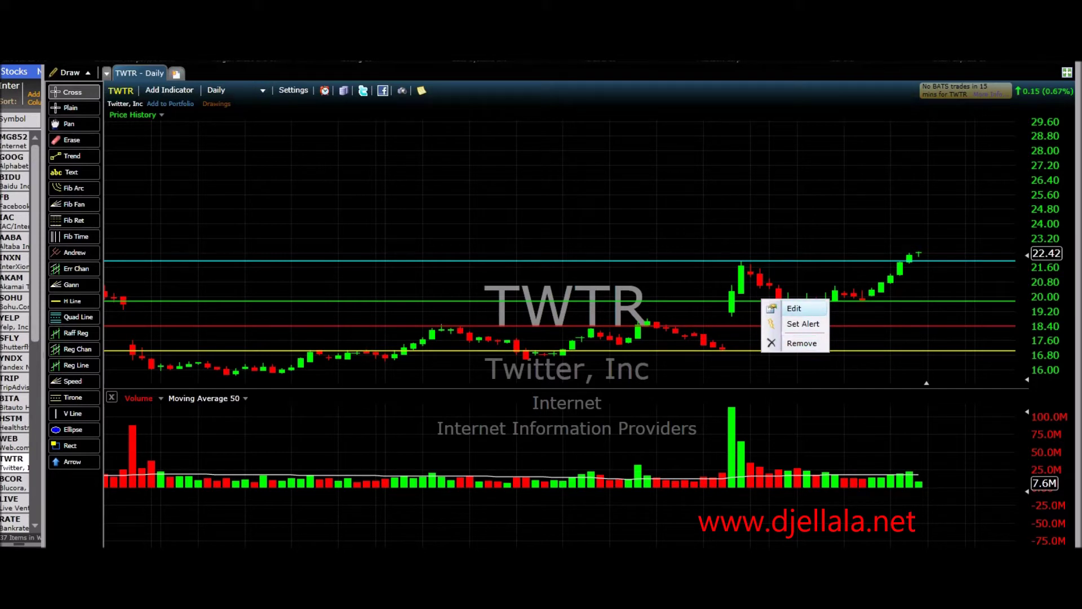
pyautogui.click(795, 308)
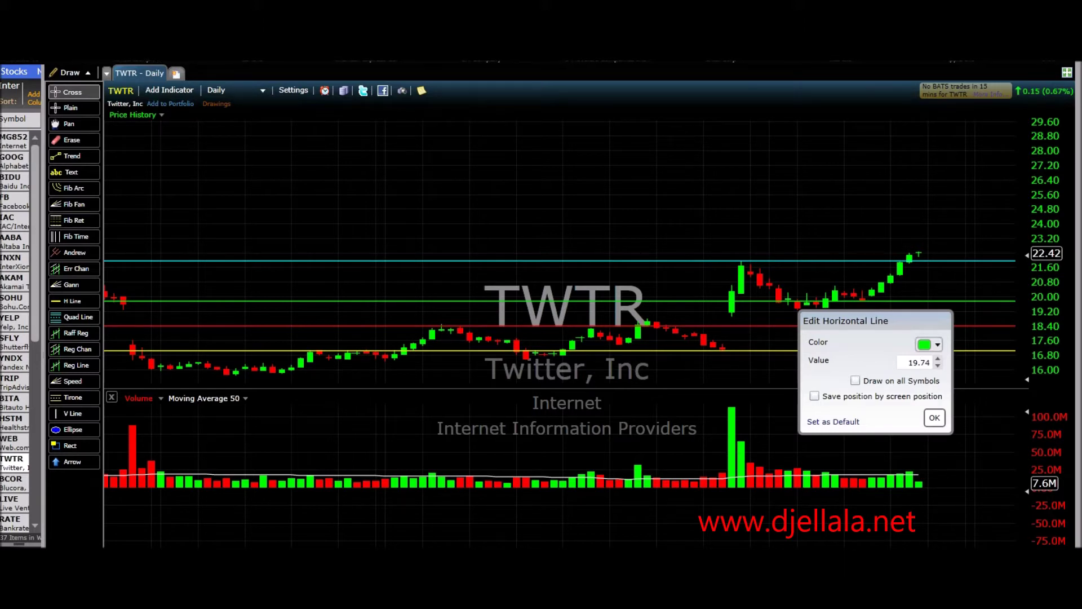
pyautogui.click(934, 417)
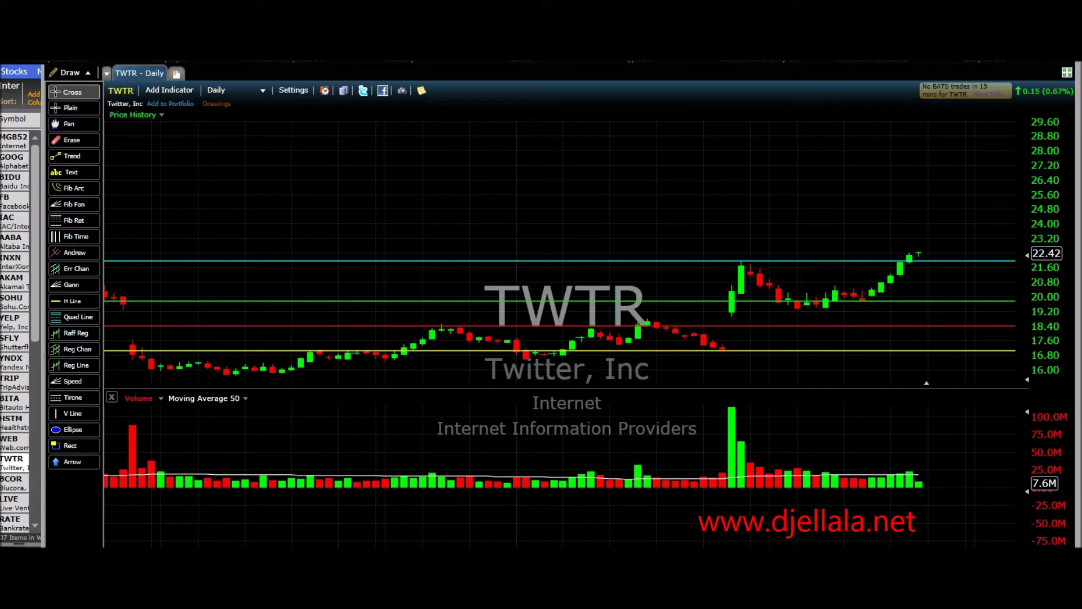
pyautogui.rightClick(800, 326)
pyautogui.click(818, 332)
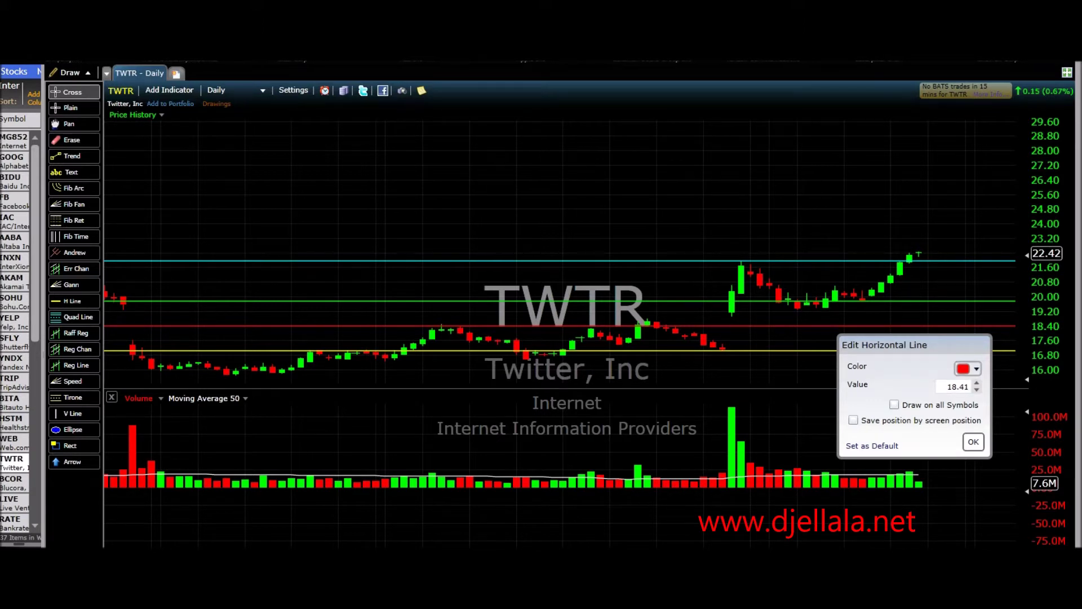
pyautogui.click(973, 442)
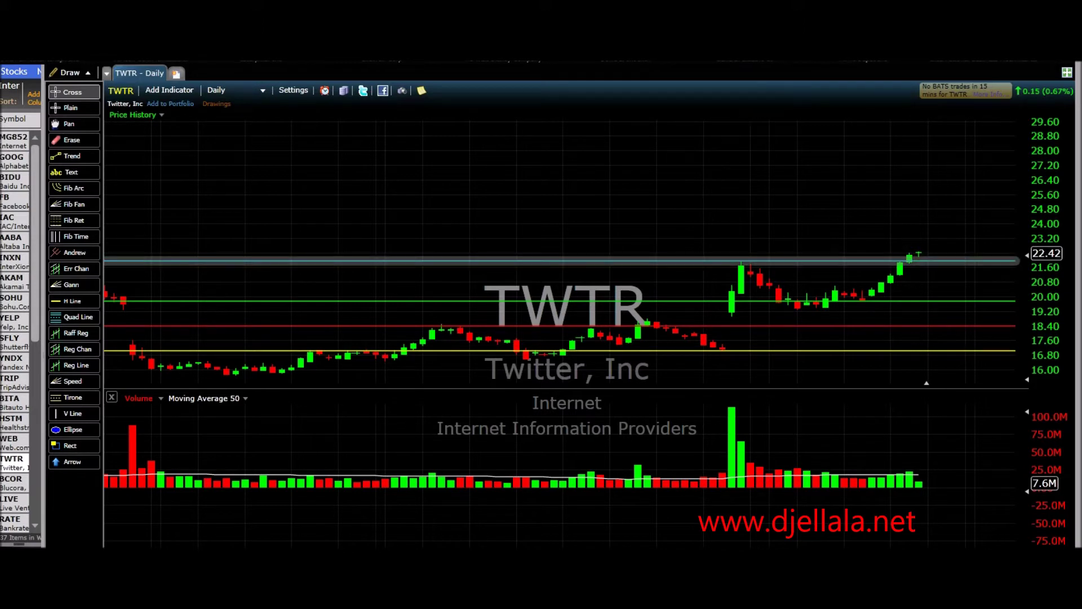
# - Remove the cyan line at 21.95 and the yellow line at 17.03
pyautogui.rightClick(885, 261)
pyautogui.click(908, 302)
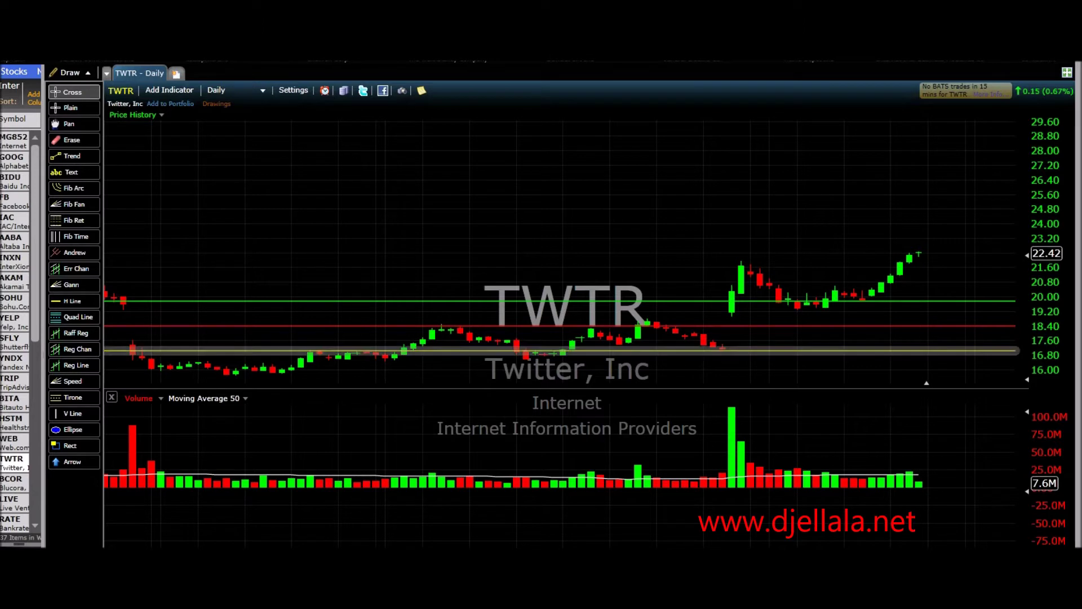
pyautogui.rightClick(784, 351)
pyautogui.click(806, 394)
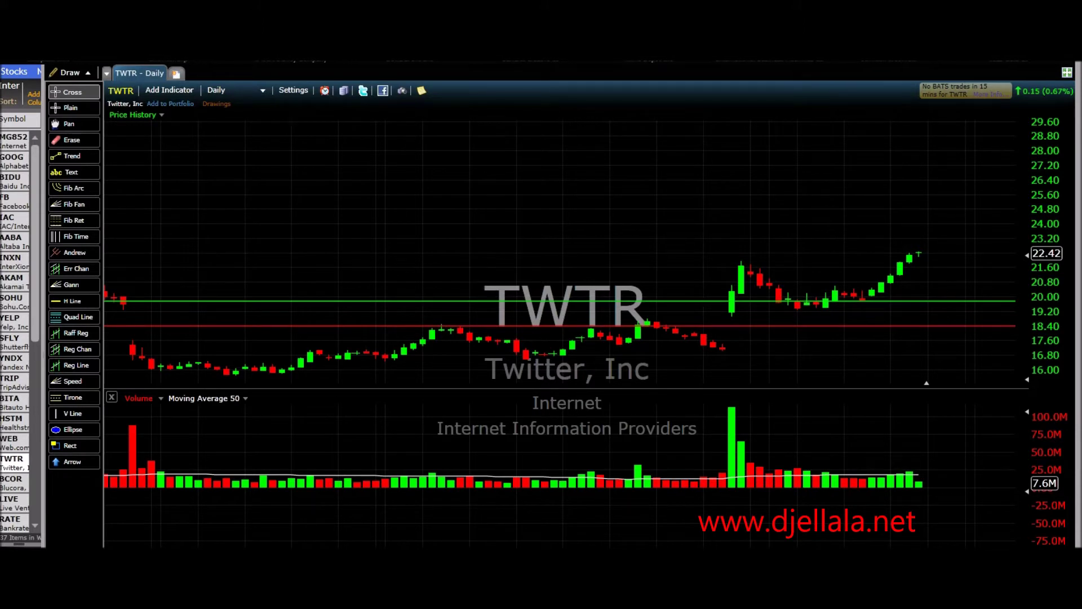
# - Reposition the red horizontal line, finally lowering it to about 18.6
pyautogui.moveTo(564, 326); pyautogui.dragTo(564, 290)
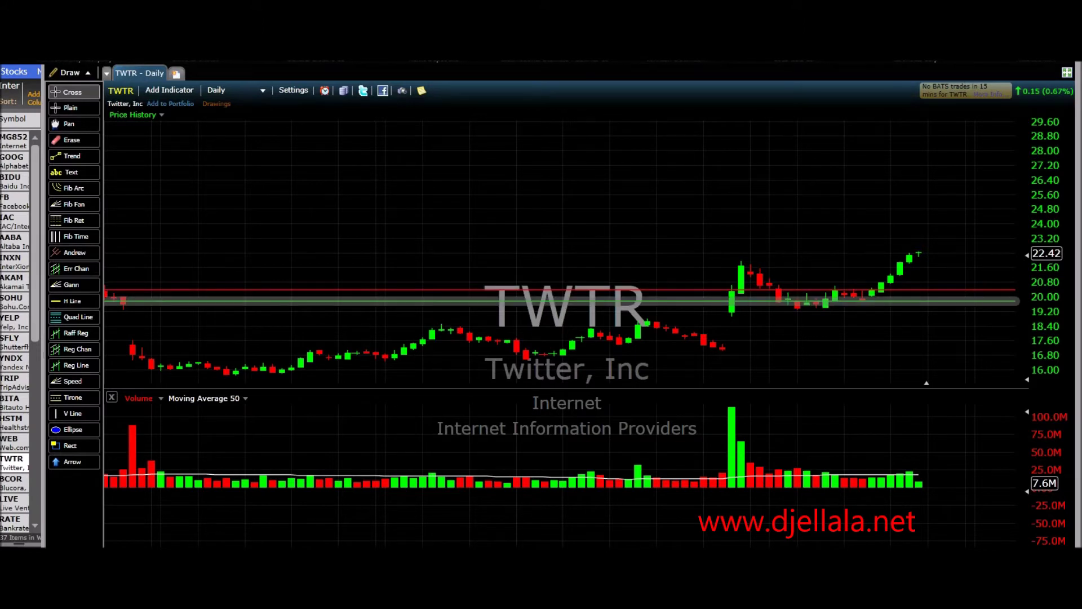
pyautogui.rightClick(913, 290)
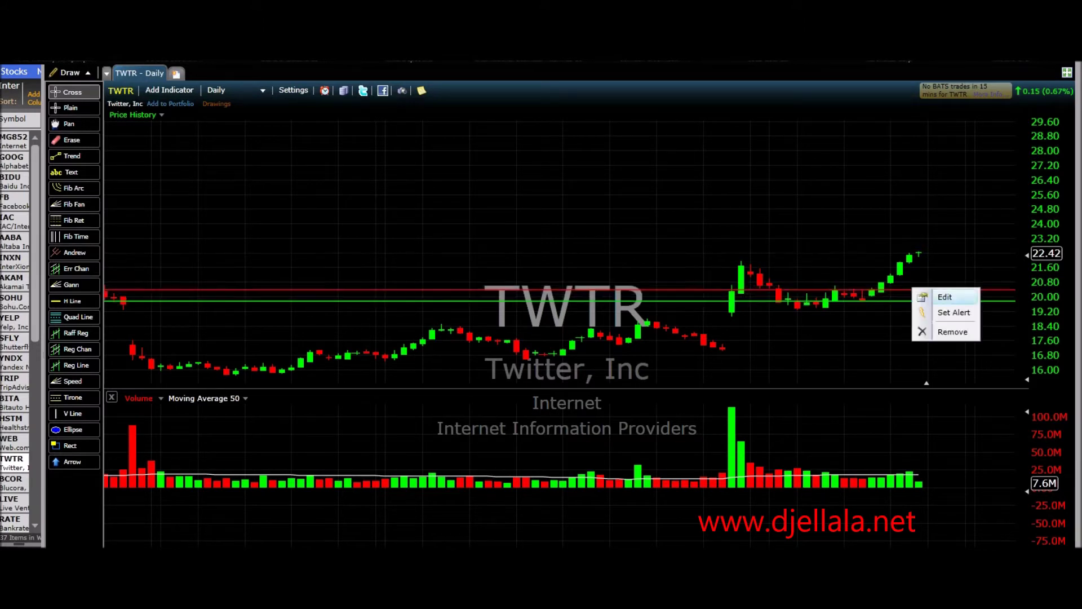
pyautogui.click(944, 297)
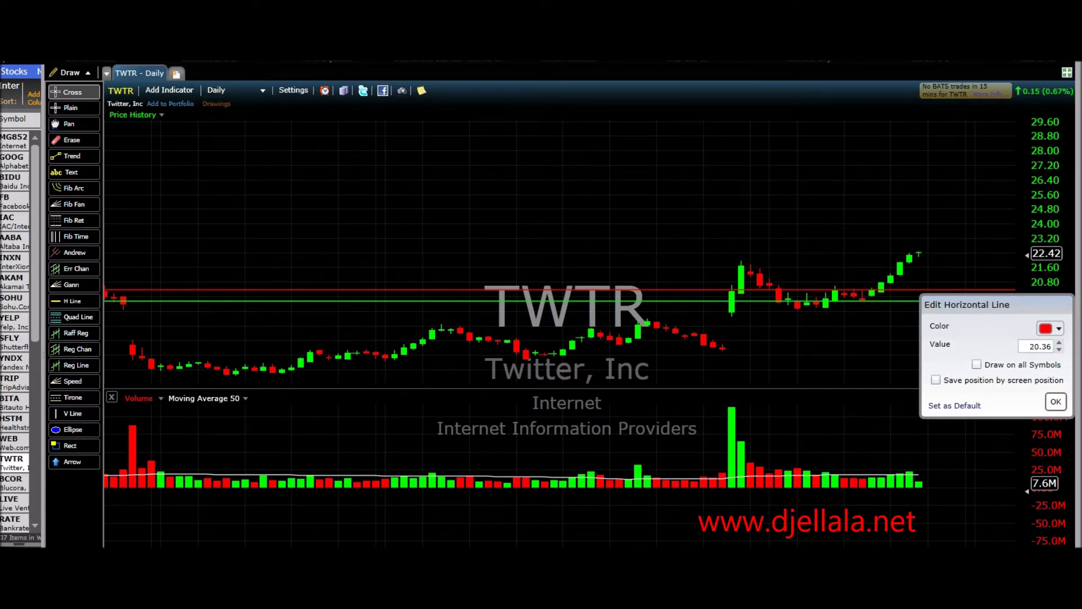
pyautogui.click(1056, 401)
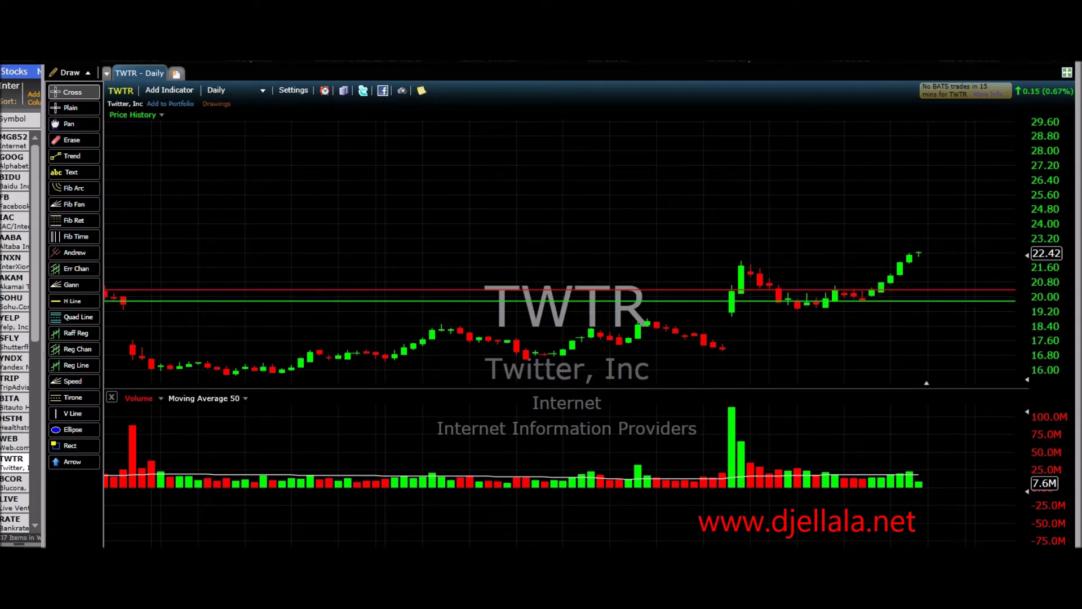
pyautogui.moveTo(564, 290); pyautogui.dragTo(563, 320)
pyautogui.hotkey('ctrl', 'z')
pyautogui.moveTo(563, 287)
pyautogui.mouseDown()
pyautogui.moveTo(564, 330)
pyautogui.moveTo(563, 289)
pyautogui.mouseUp()
pyautogui.rightClick(913, 290)
pyautogui.click(936, 294)
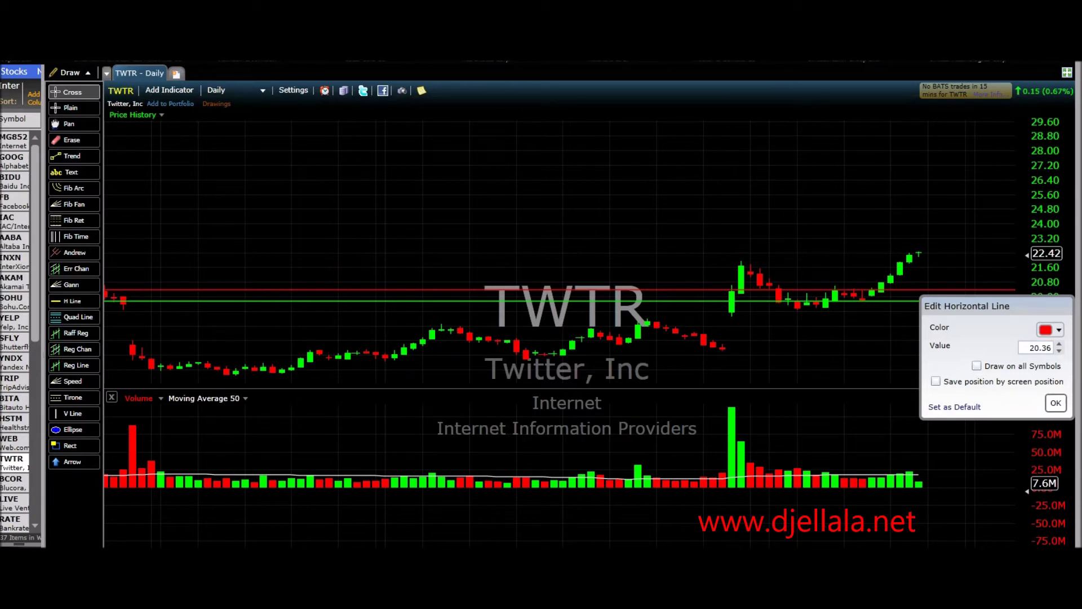
pyautogui.press('Return')
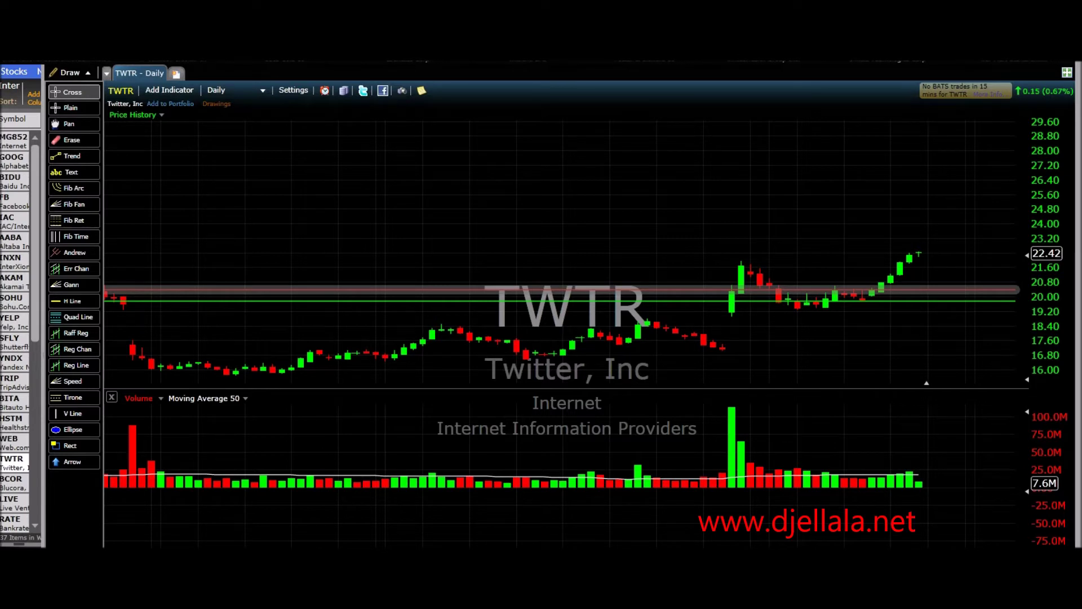
pyautogui.moveTo(564, 290); pyautogui.dragTo(563, 322)
# - Add a new horizontal line near 21.9 and choose cyan as its colour
pyautogui.click(74, 301)
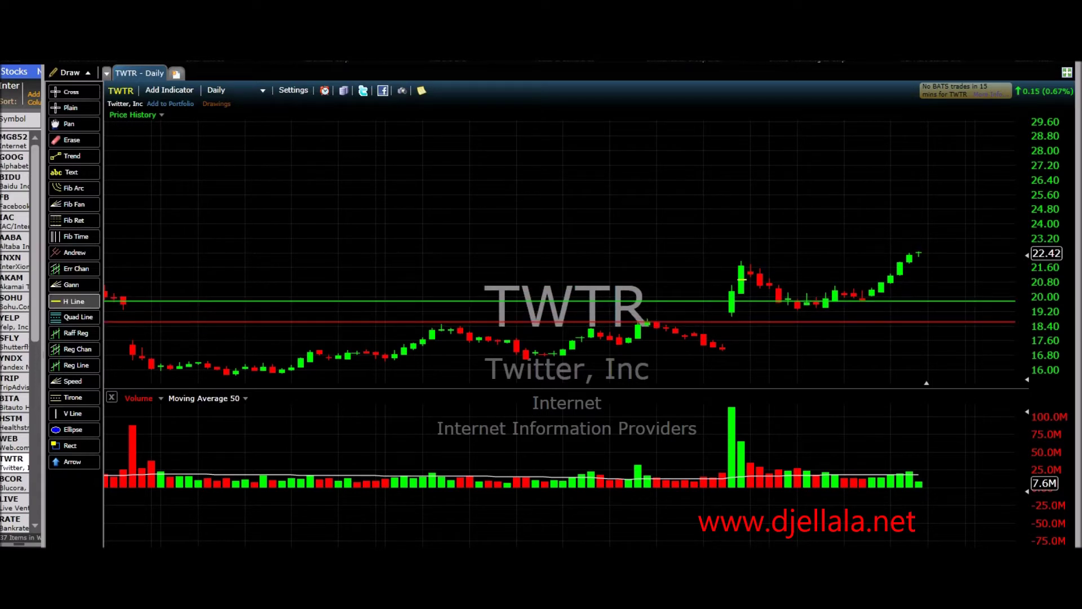
pyautogui.click(750, 260)
pyautogui.rightClick(799, 261)
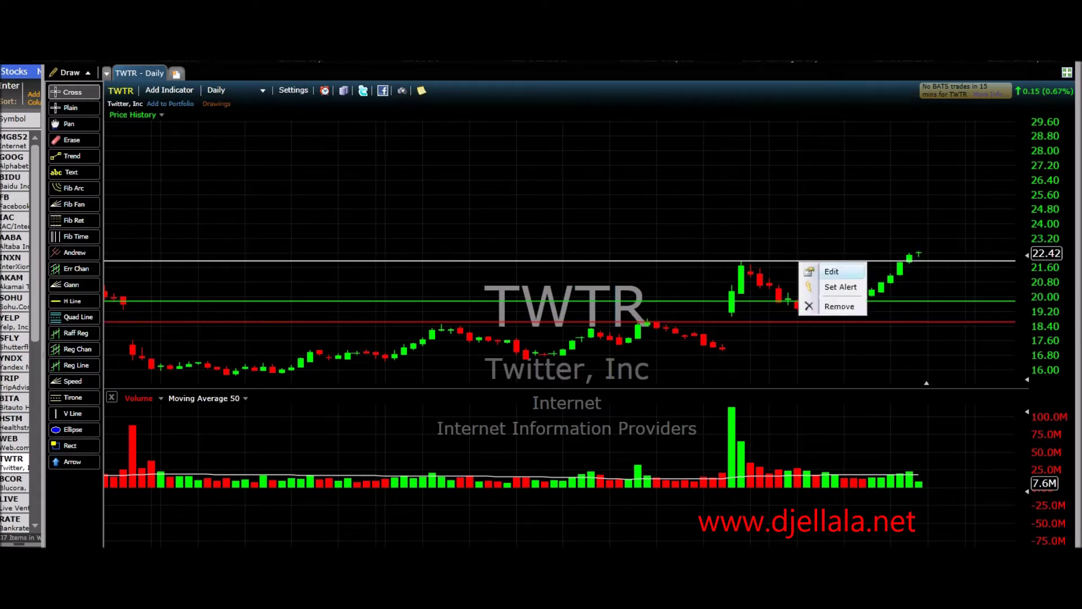
pyautogui.click(832, 271)
pyautogui.click(969, 312)
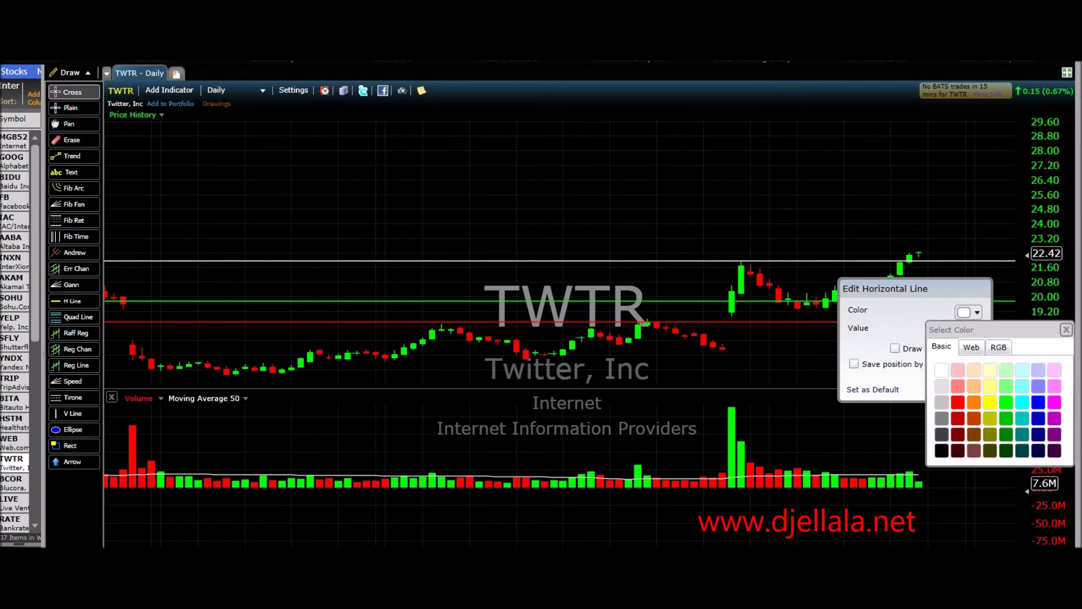
pyautogui.click(1022, 402)
# - Confirm the cyan line, then add a yellow horizontal line near 16.93
pyautogui.click(973, 384)
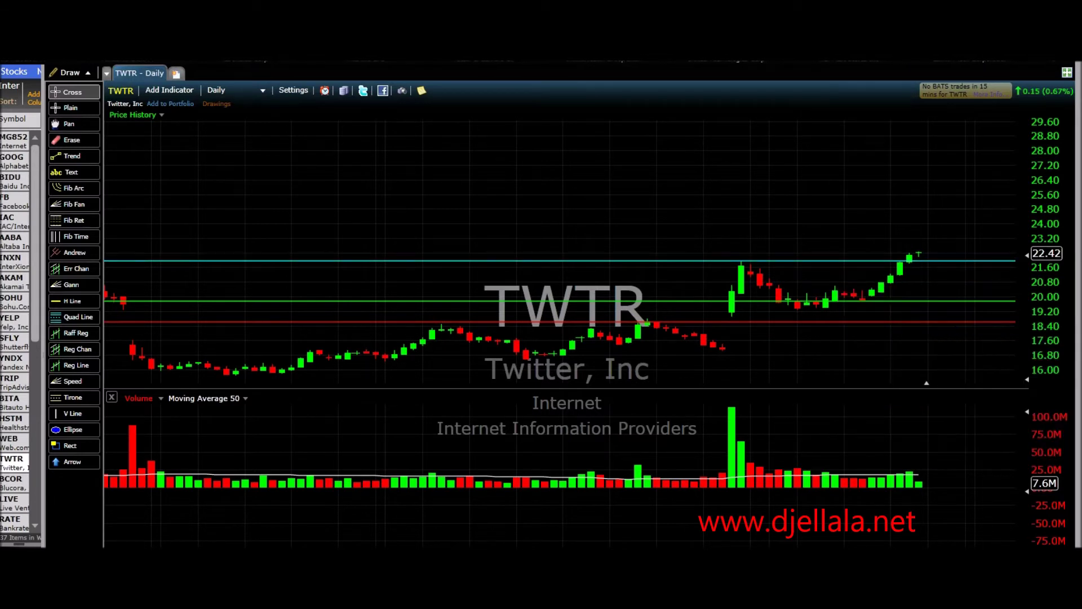
pyautogui.click(74, 301)
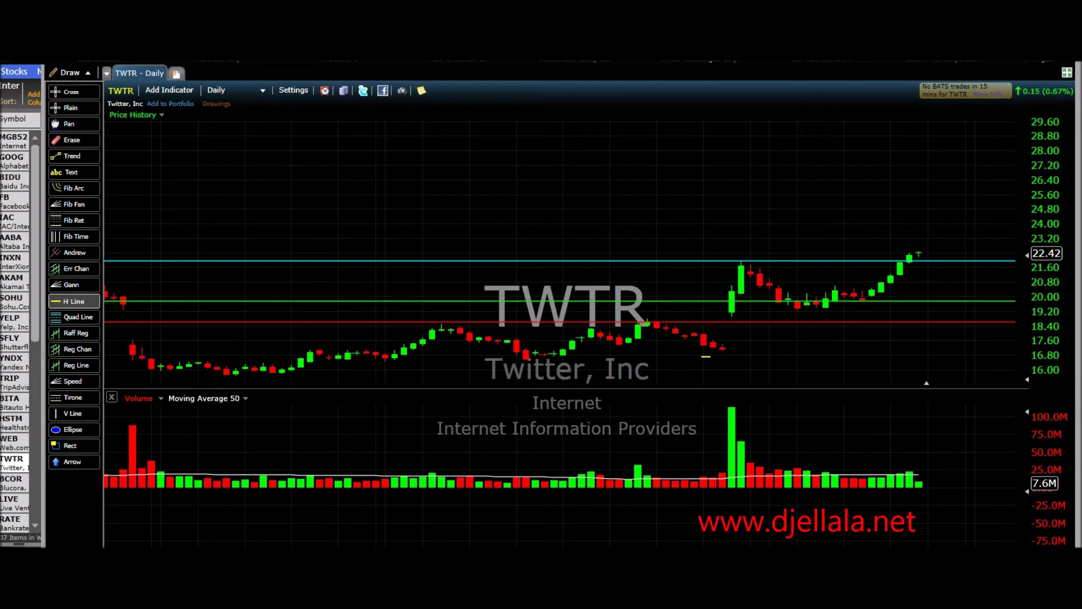
pyautogui.click(705, 353)
pyautogui.rightClick(752, 353)
pyautogui.click(768, 357)
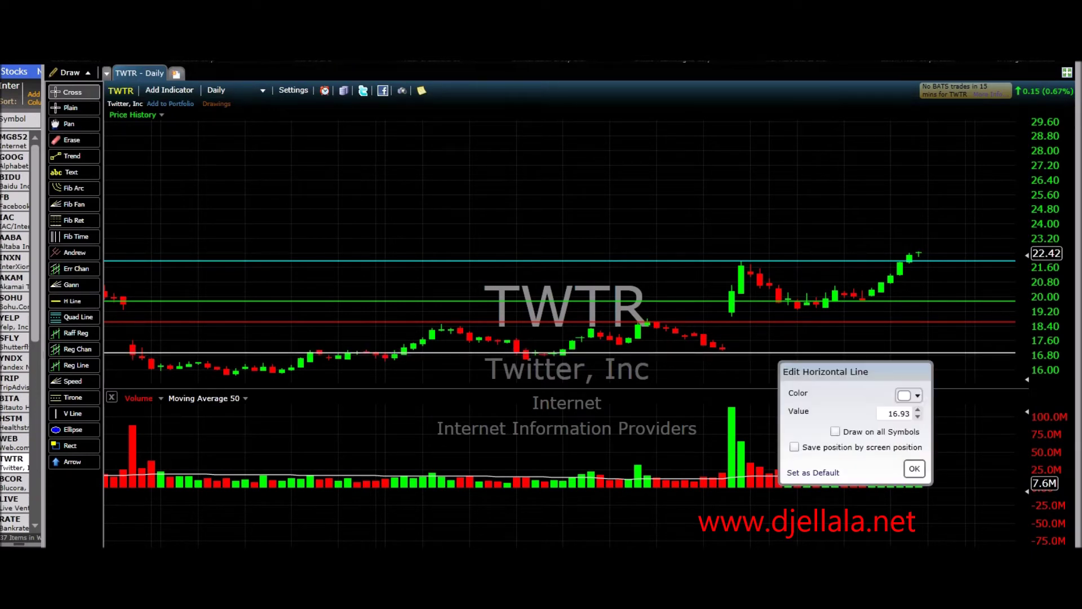
pyautogui.click(909, 395)
pyautogui.click(960, 485)
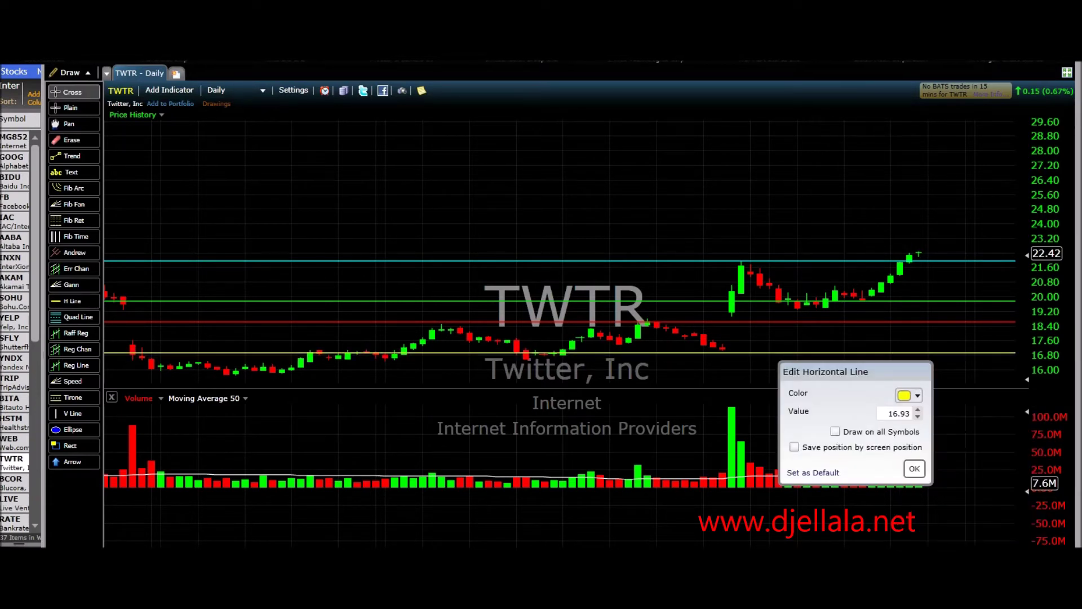
pyautogui.click(914, 468)
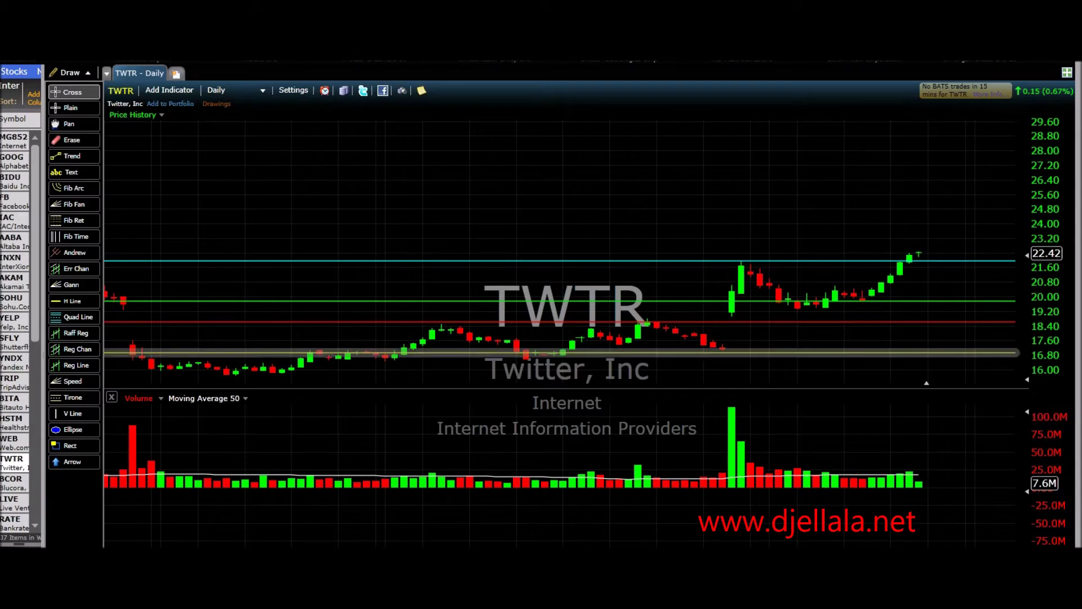
# - Switch the chart from TWTR to Facebook (FB)
pyautogui.rightClick(767, 353)
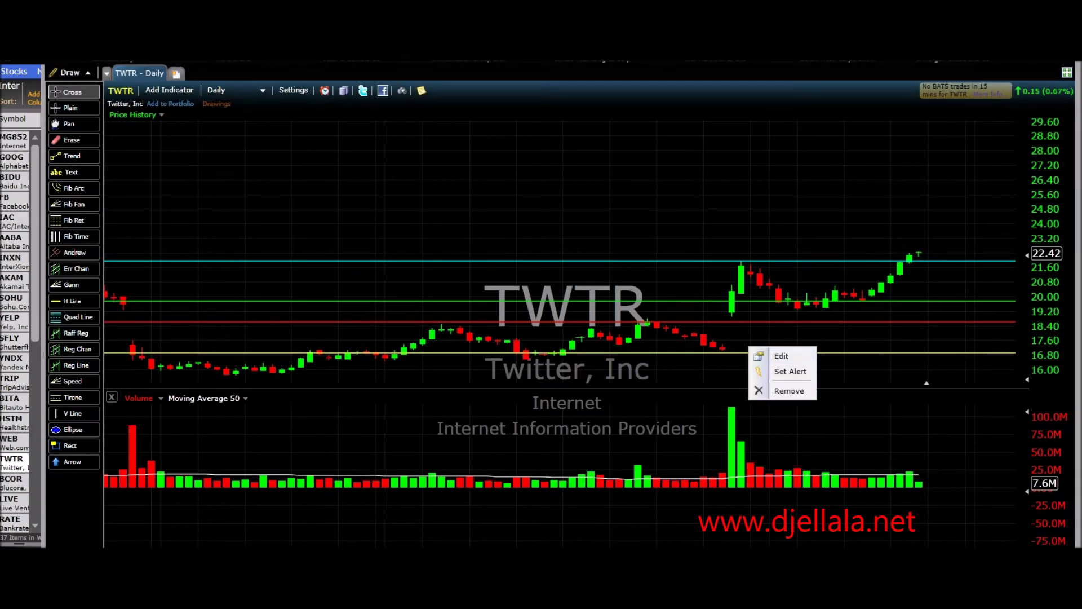
pyautogui.click(786, 356)
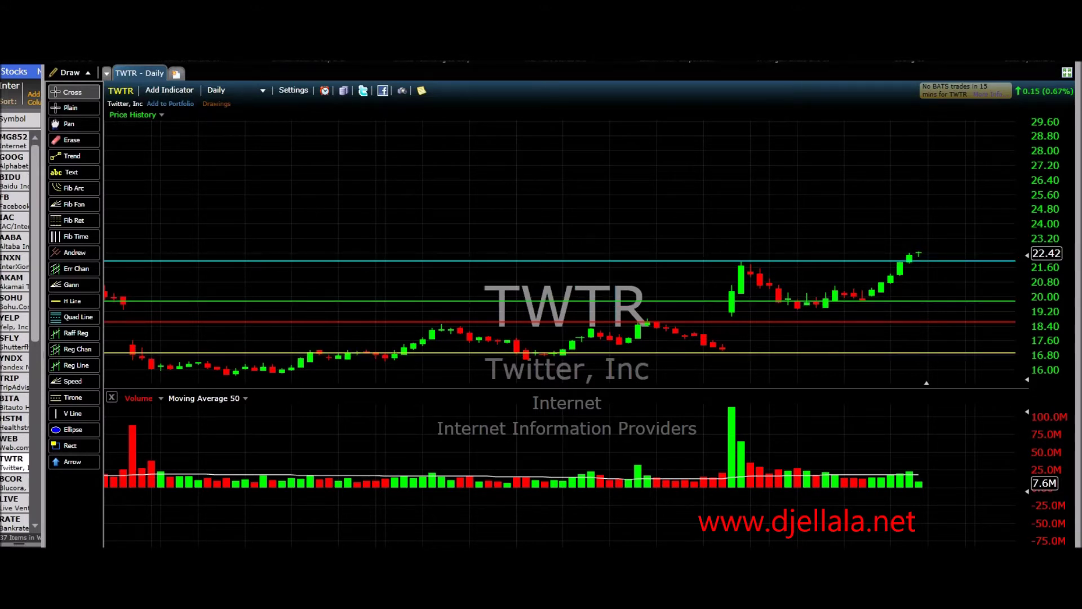
pyautogui.click(14, 201)
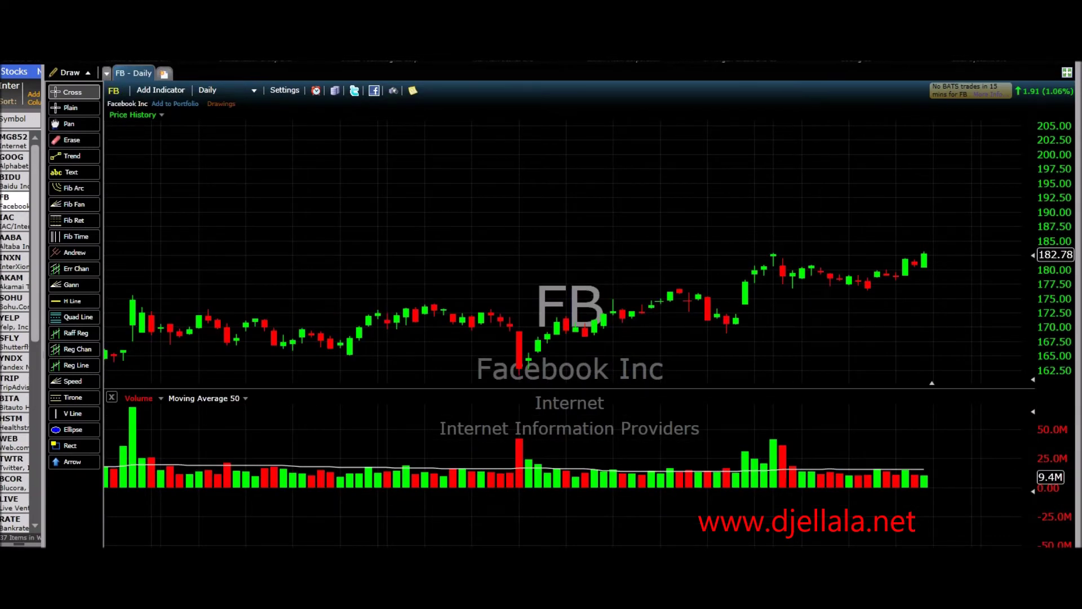
# - Zoom out the FB chart and add a green horizontal line at about 131
pyautogui.scroll(-5, 569, 254)
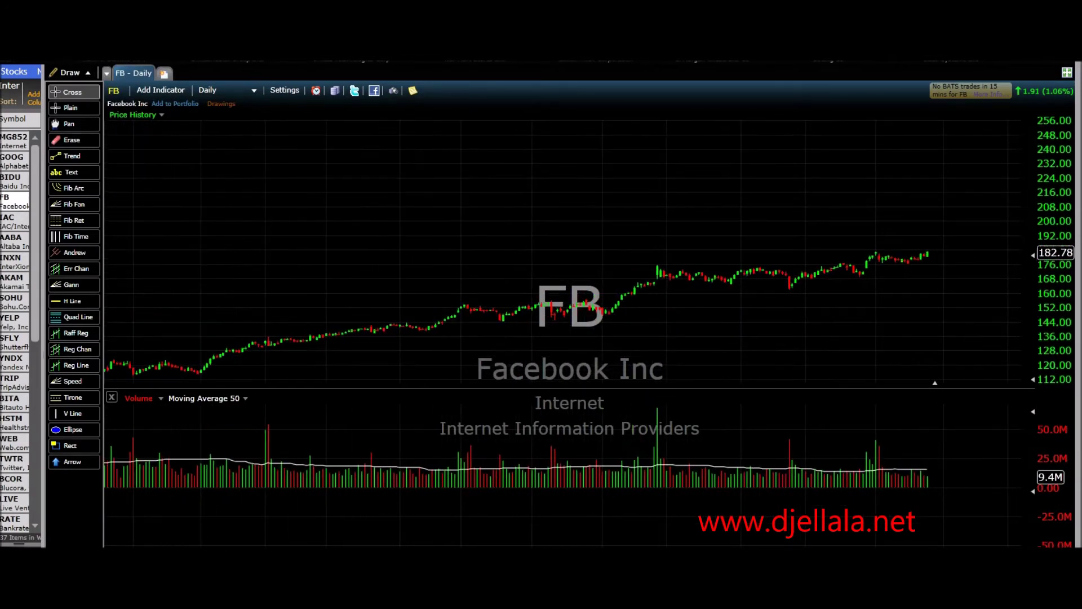
pyautogui.scroll(-2, 570, 254)
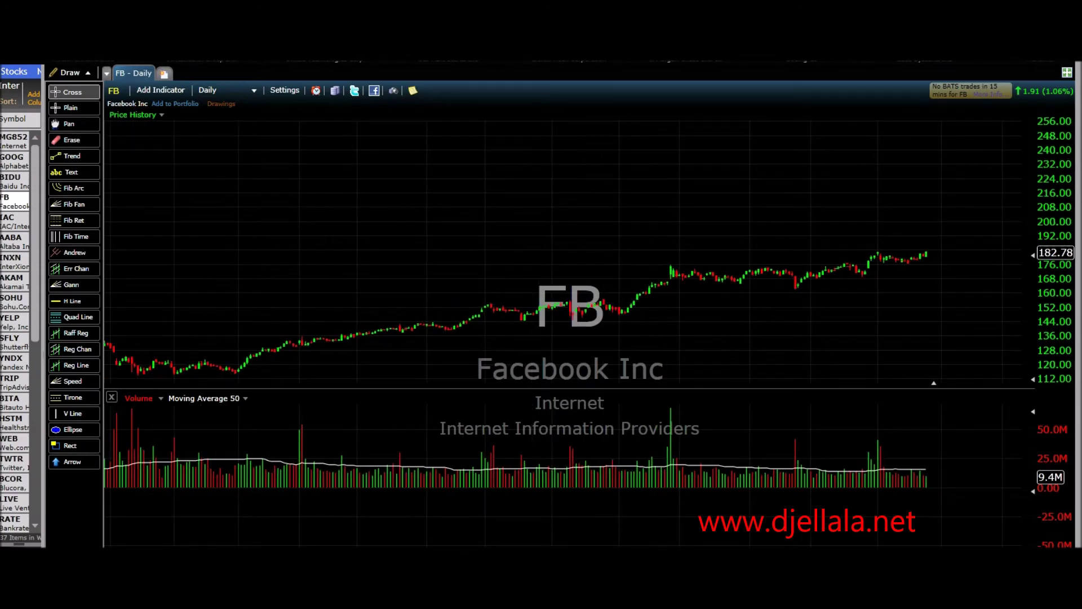
pyautogui.click(73, 301)
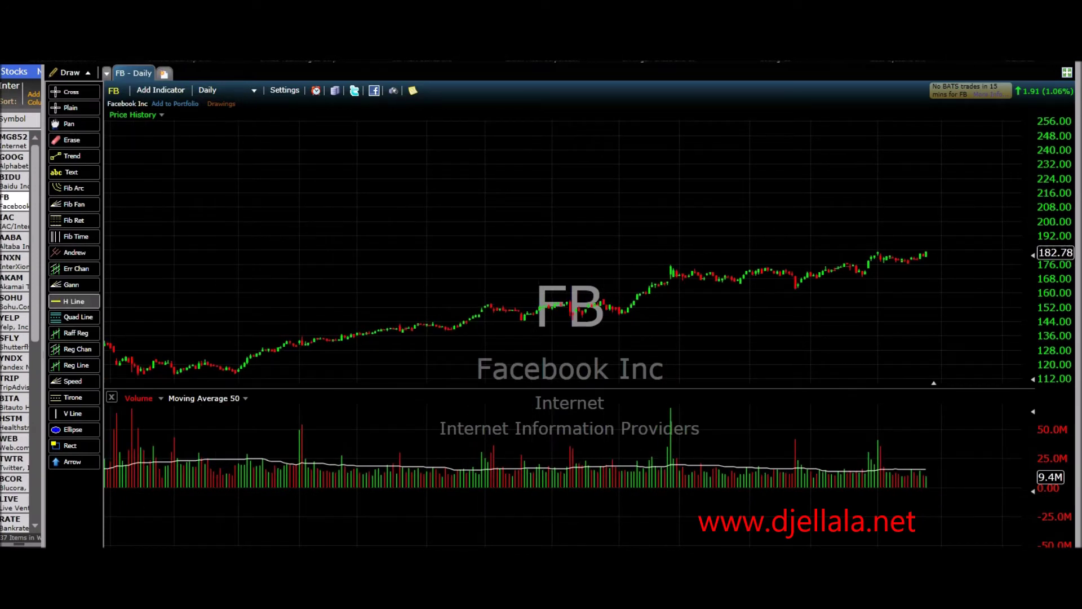
pyautogui.click(329, 344)
pyautogui.rightClick(398, 345)
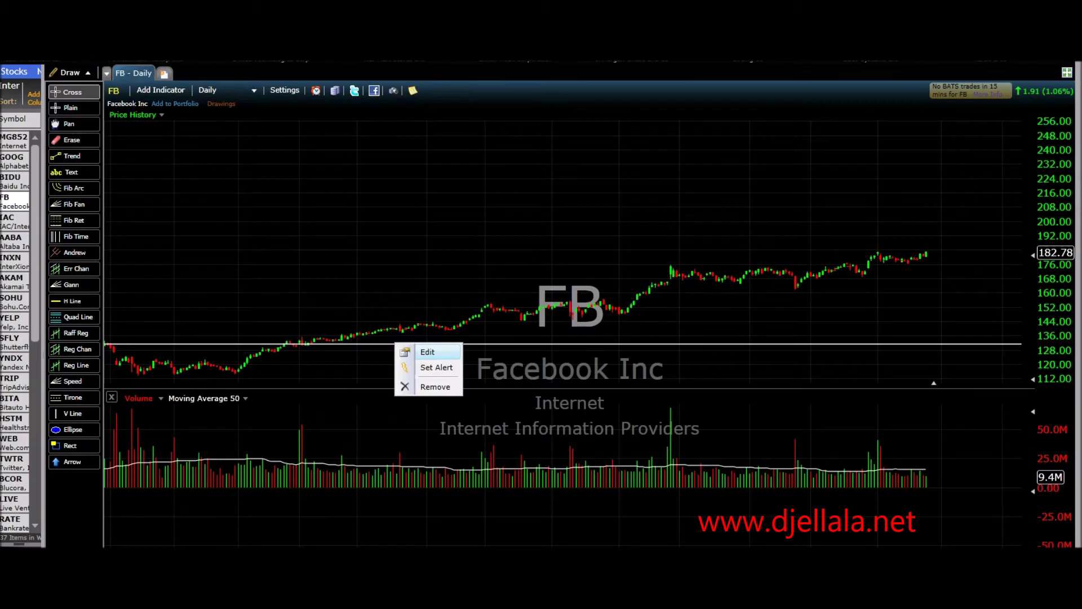
pyautogui.click(417, 352)
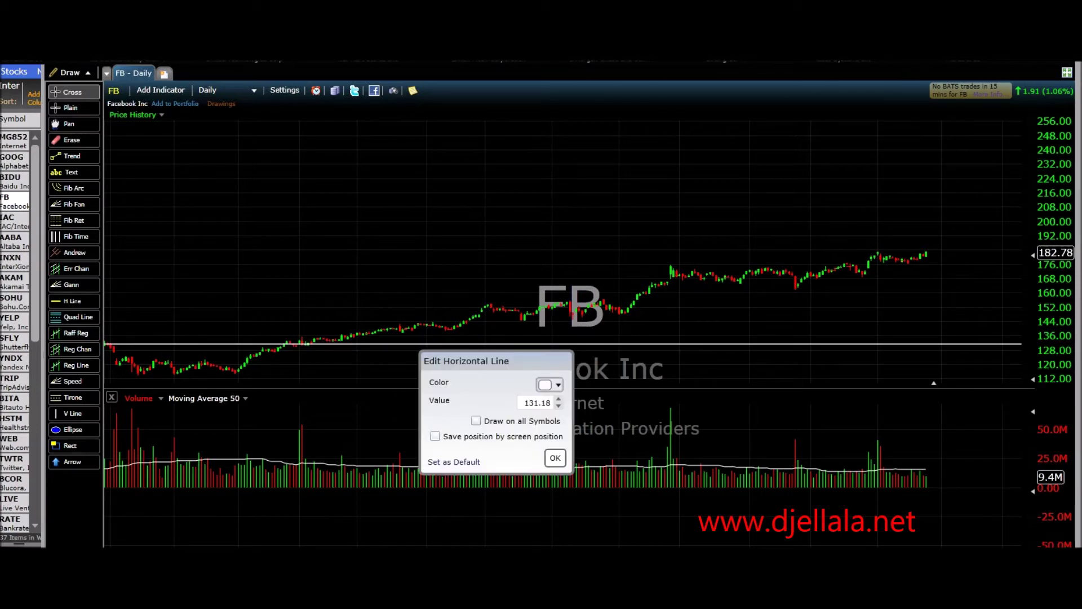
pyautogui.click(550, 384)
pyautogui.click(617, 475)
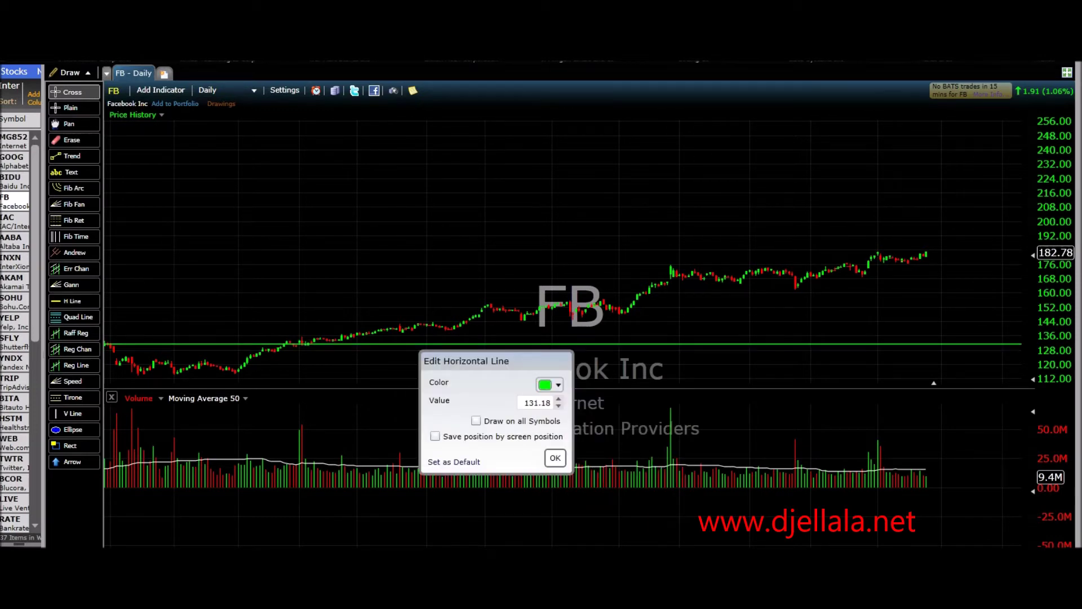
pyautogui.click(555, 458)
# - Add a red horizontal line and move it up to about 174
pyautogui.click(74, 301)
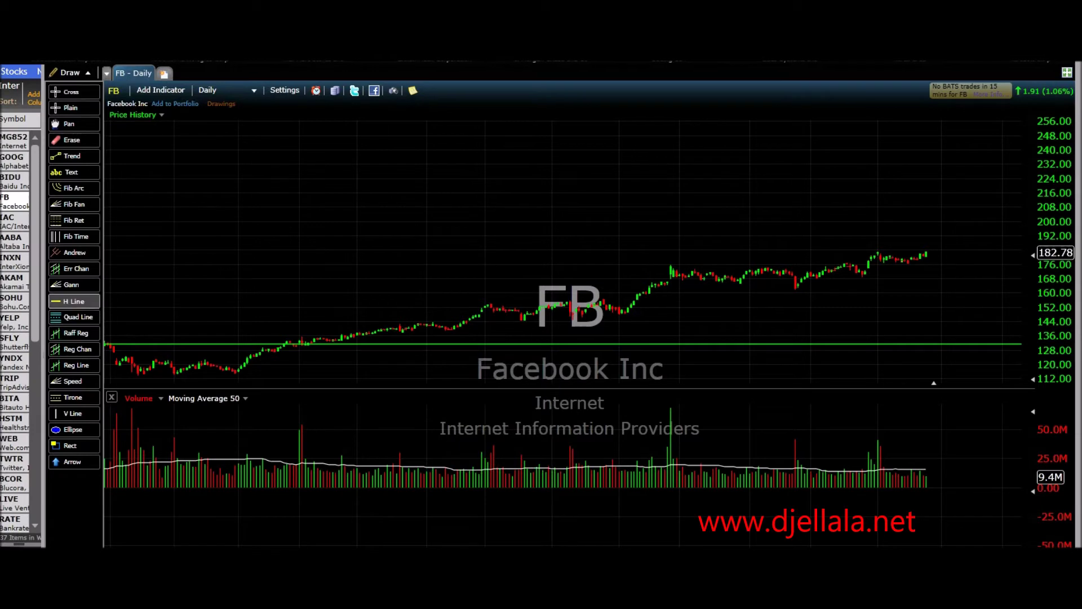
pyautogui.click(279, 350)
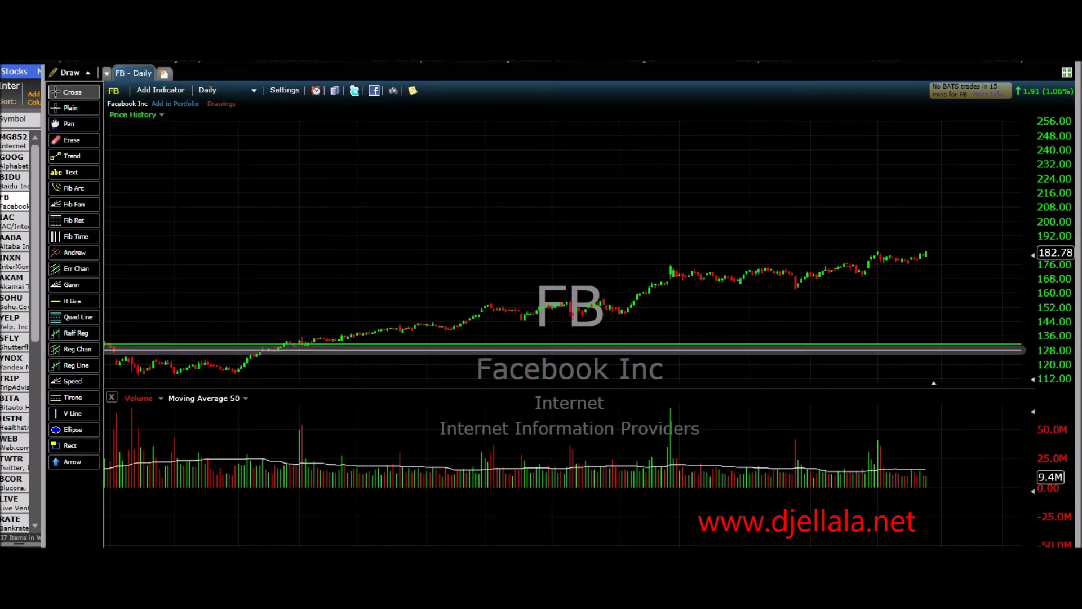
pyautogui.rightClick(301, 349)
pyautogui.click(331, 358)
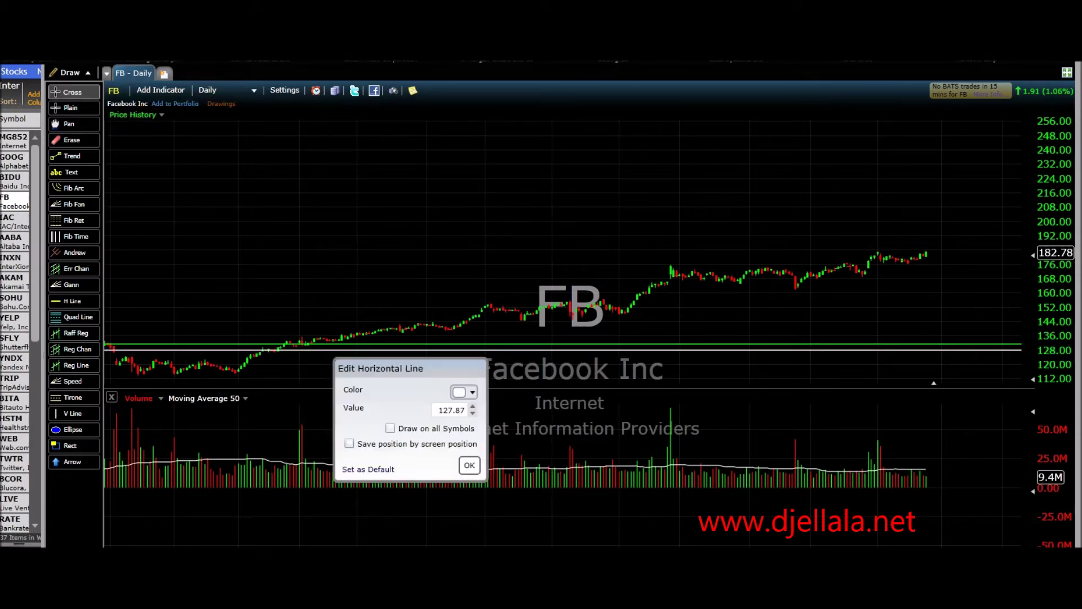
pyautogui.click(465, 392)
pyautogui.click(483, 482)
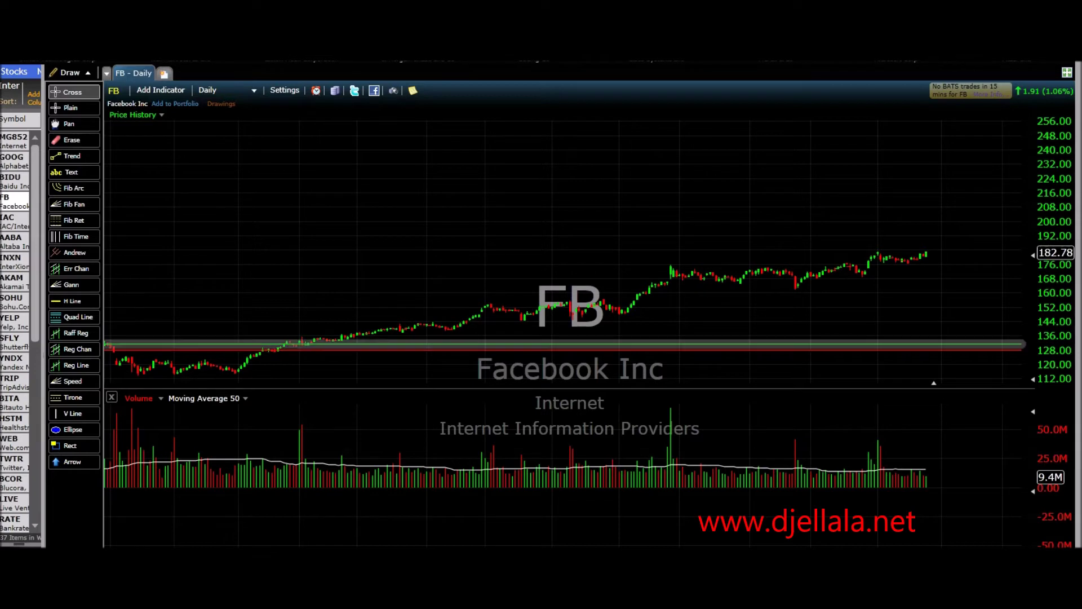
pyautogui.moveTo(301, 350); pyautogui.dragTo(301, 267)
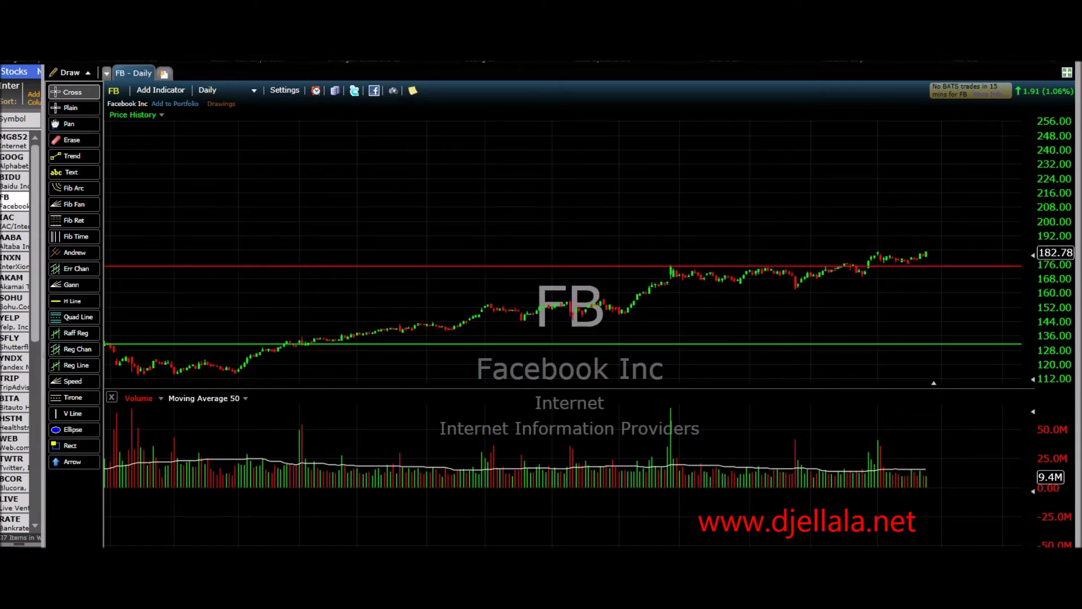
pyautogui.scroll(-1, 564, 253)
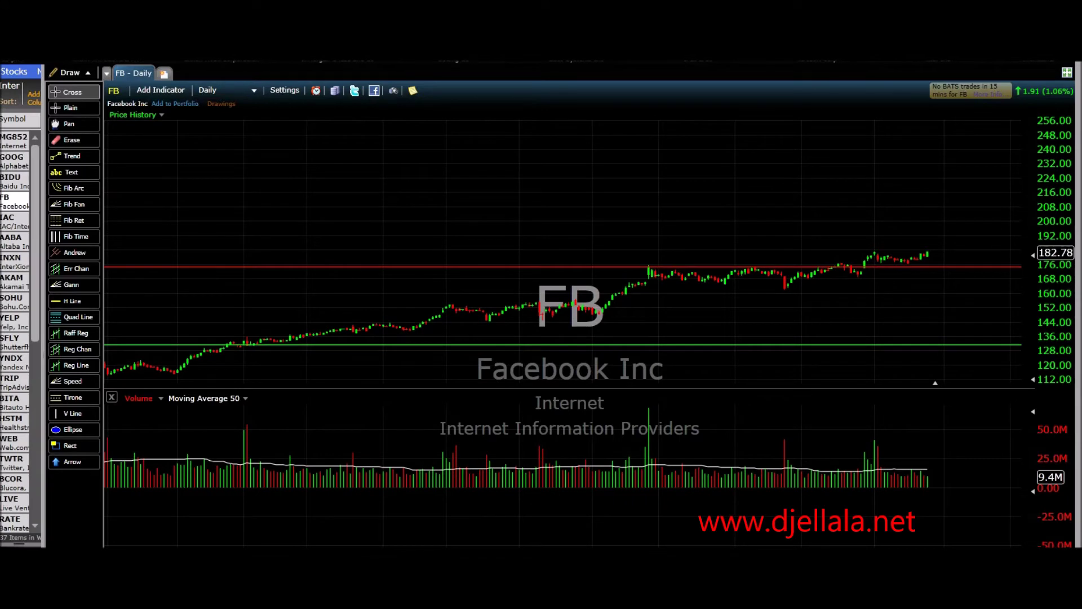
# - Draw a vertical line at the late-January 2017 candle, then move the red line down and back to 174
pyautogui.click(74, 414)
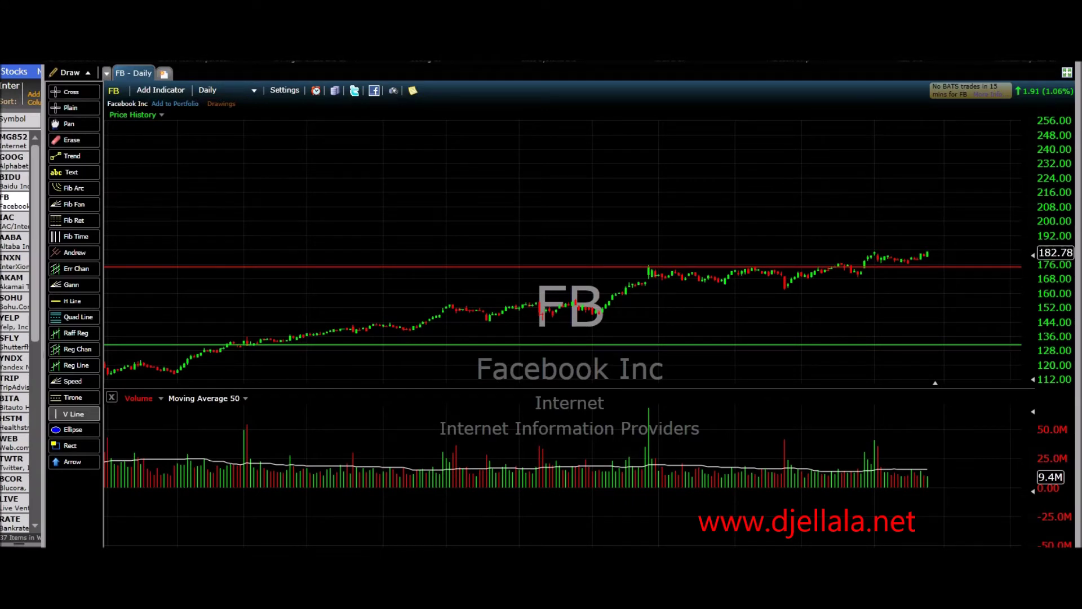
pyautogui.click(240, 355)
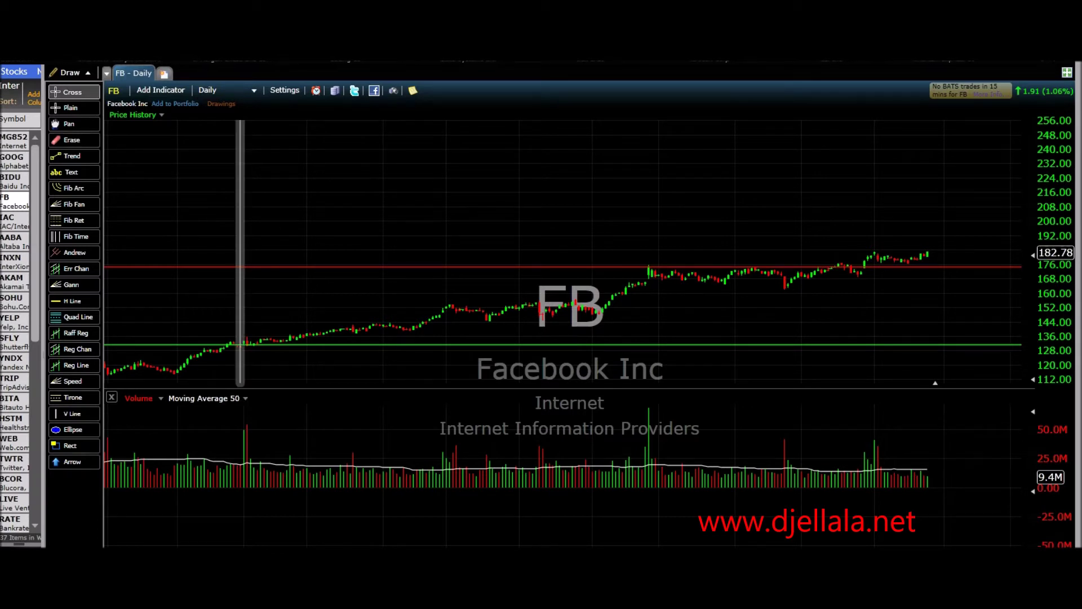
pyautogui.rightClick(241, 374)
pyautogui.click(273, 384)
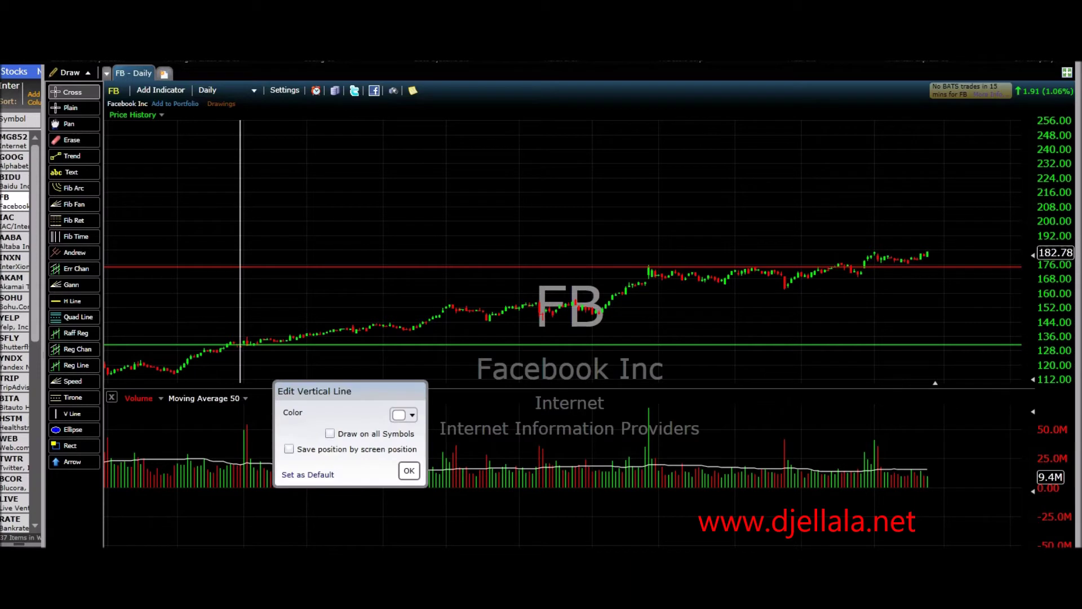
pyautogui.click(410, 470)
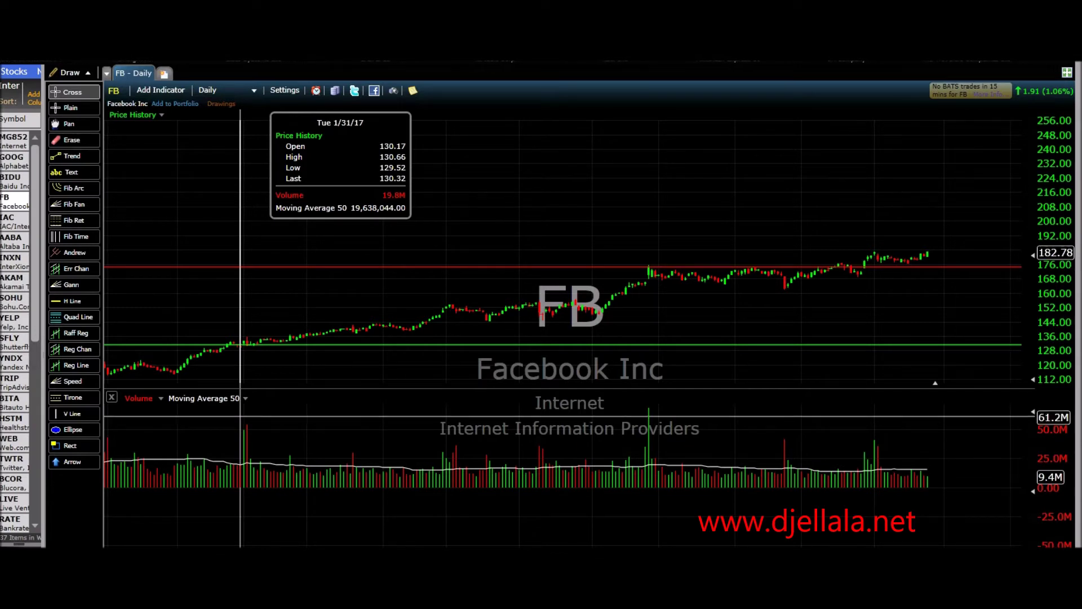
pyautogui.moveTo(564, 266); pyautogui.dragTo(564, 350)
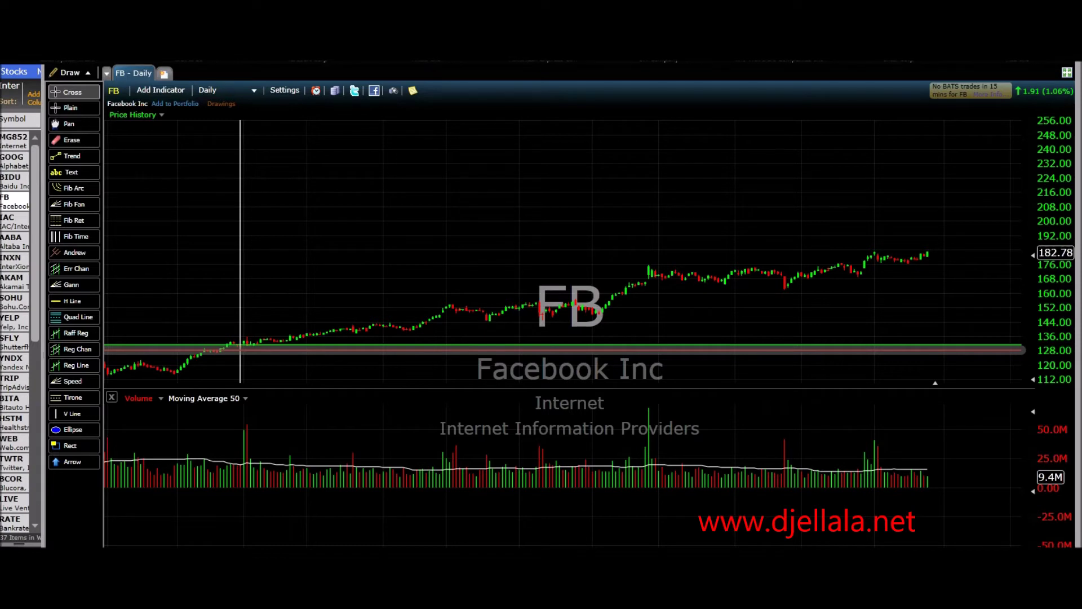
pyautogui.moveTo(564, 349); pyautogui.dragTo(563, 266)
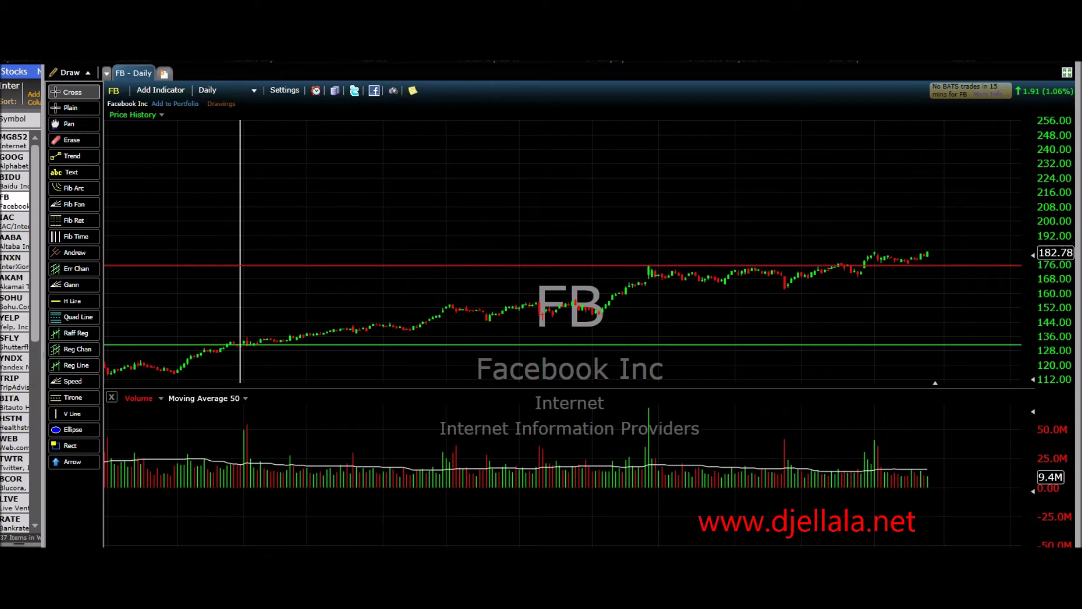
pyautogui.scroll(8, 564, 253)
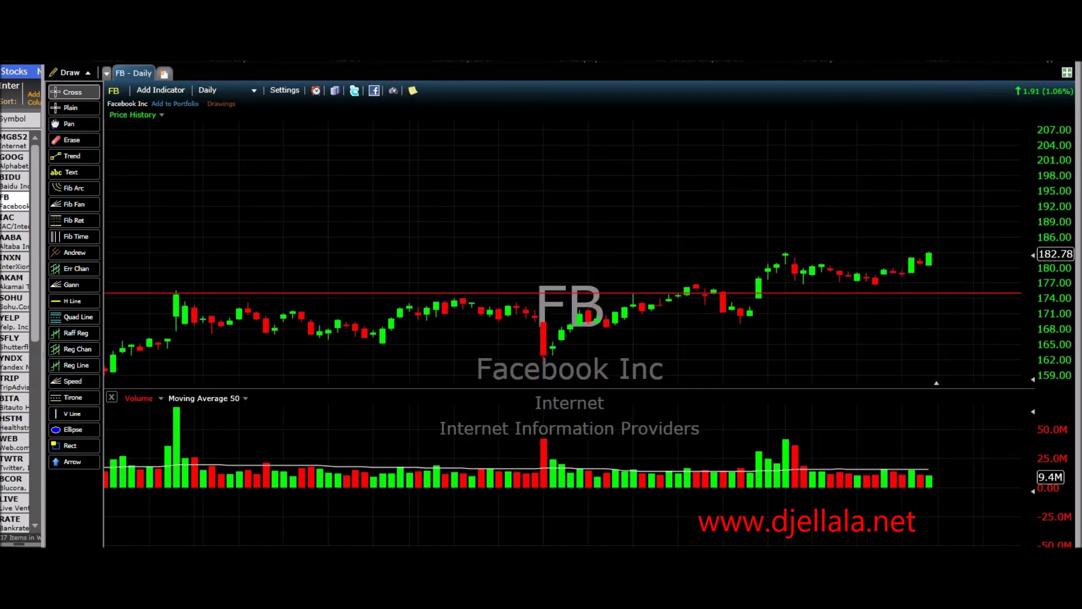
pyautogui.scroll(2, 563, 254)
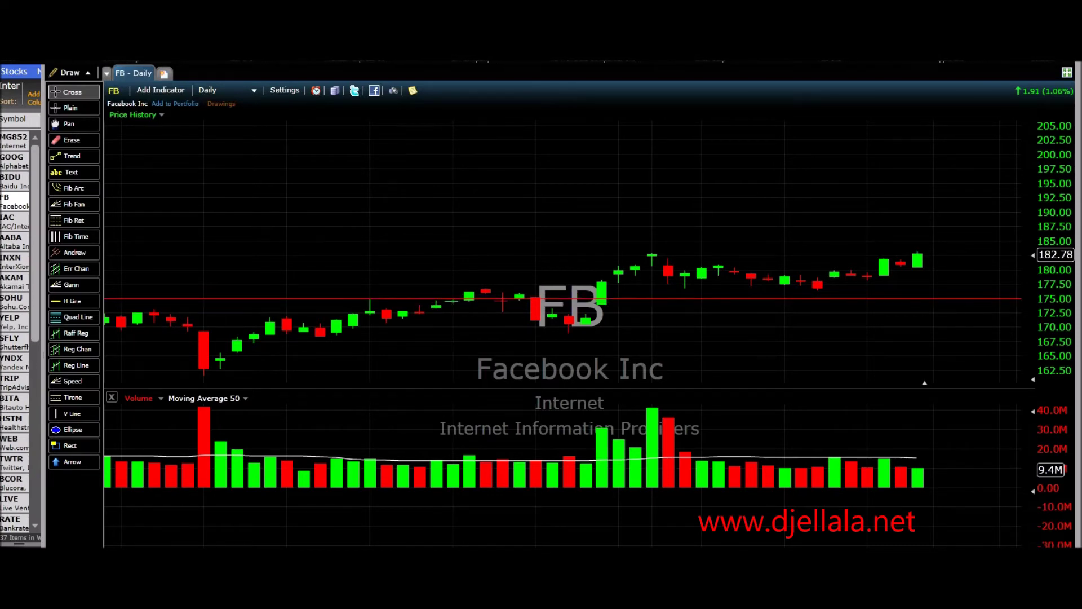
pyautogui.scroll(-5, 564, 254)
pyautogui.scroll(-1, 235, 344)
pyautogui.click(73, 156)
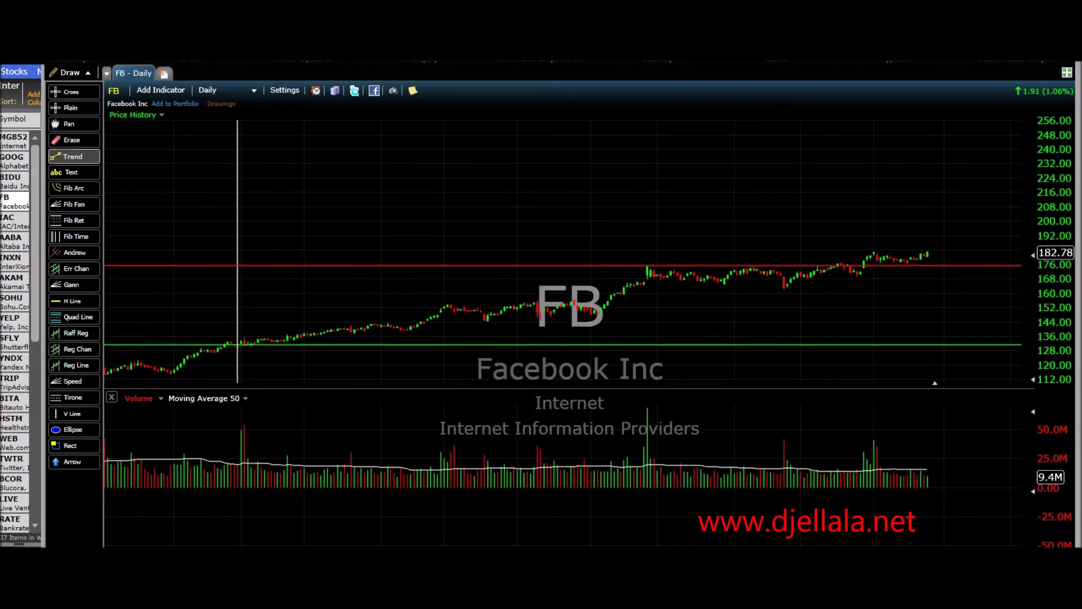
pyautogui.moveTo(244, 333); pyautogui.dragTo(947, 243)
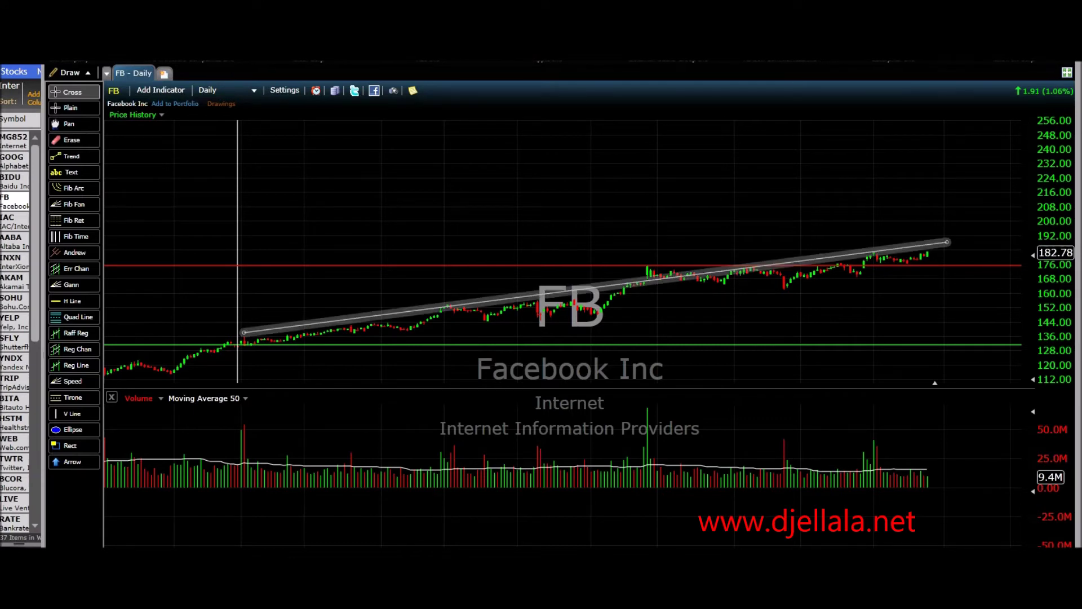
pyautogui.rightClick(491, 301)
pyautogui.click(532, 360)
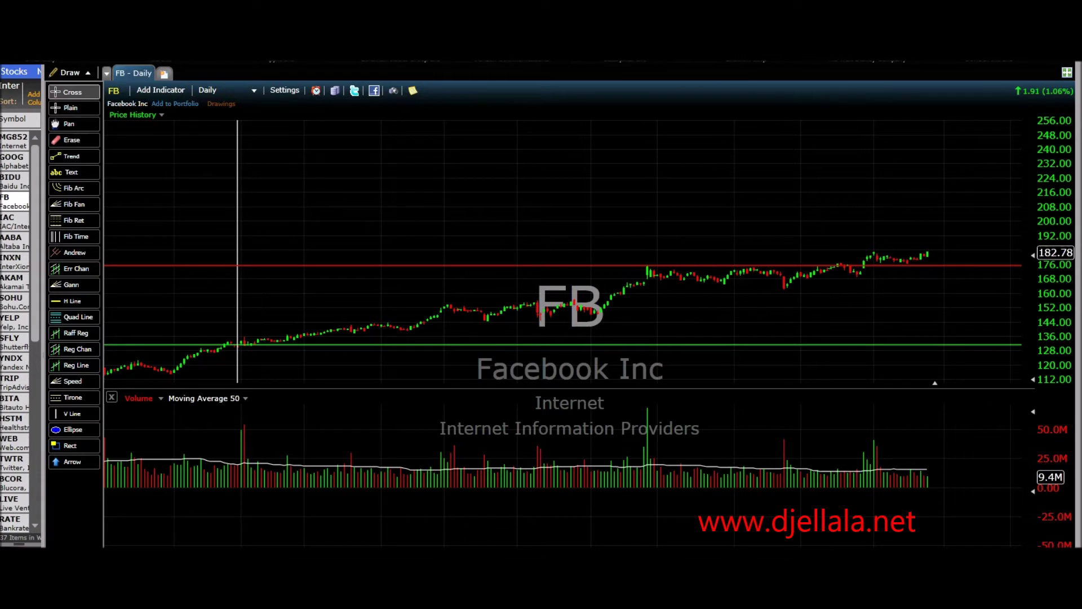
pyautogui.rightClick(718, 344)
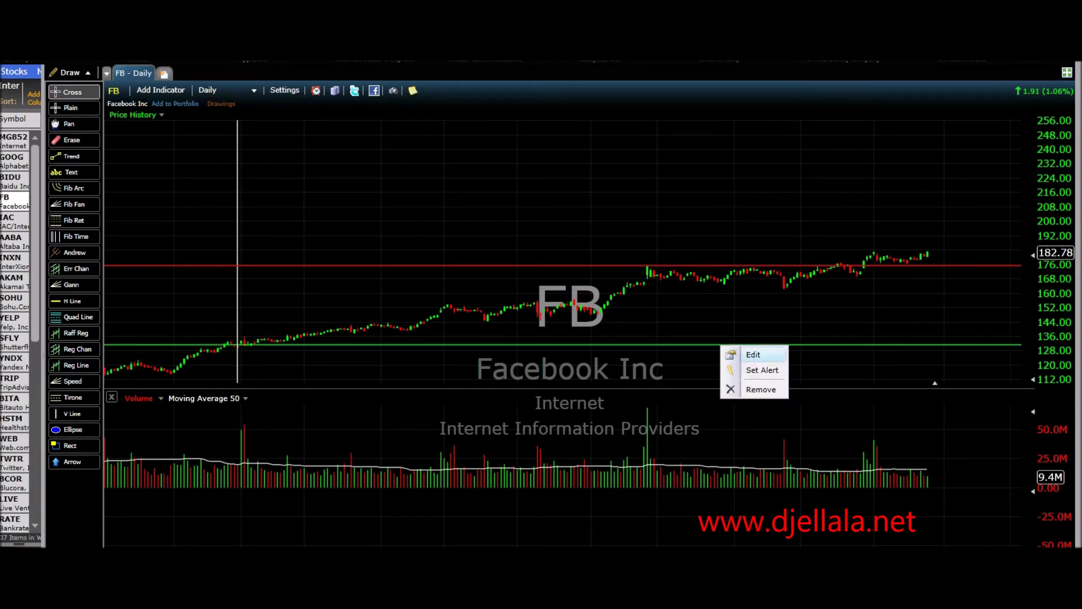
pyautogui.click(753, 355)
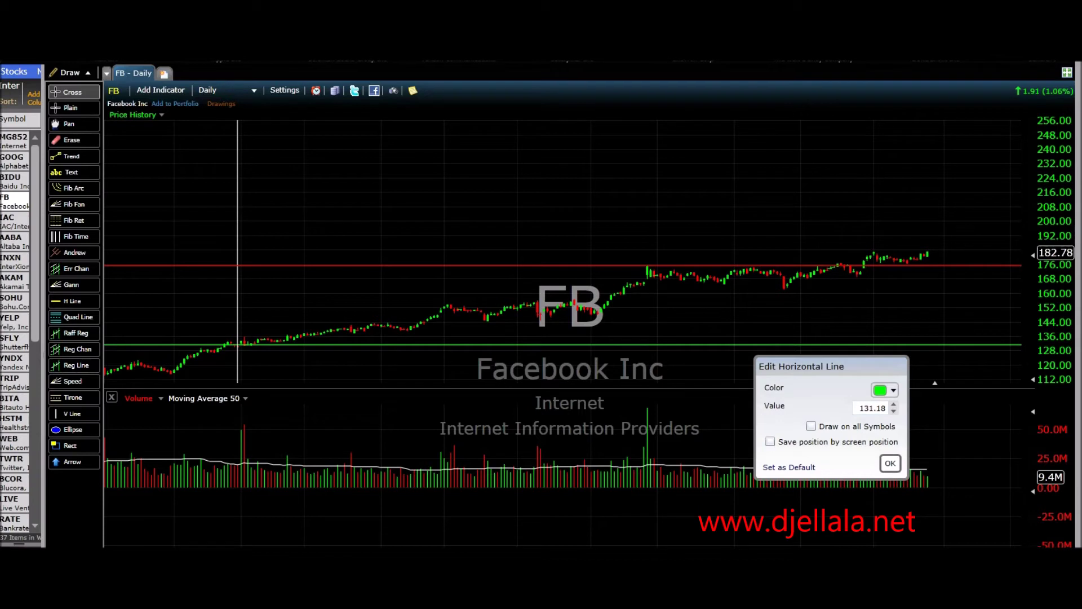
pyautogui.click(891, 464)
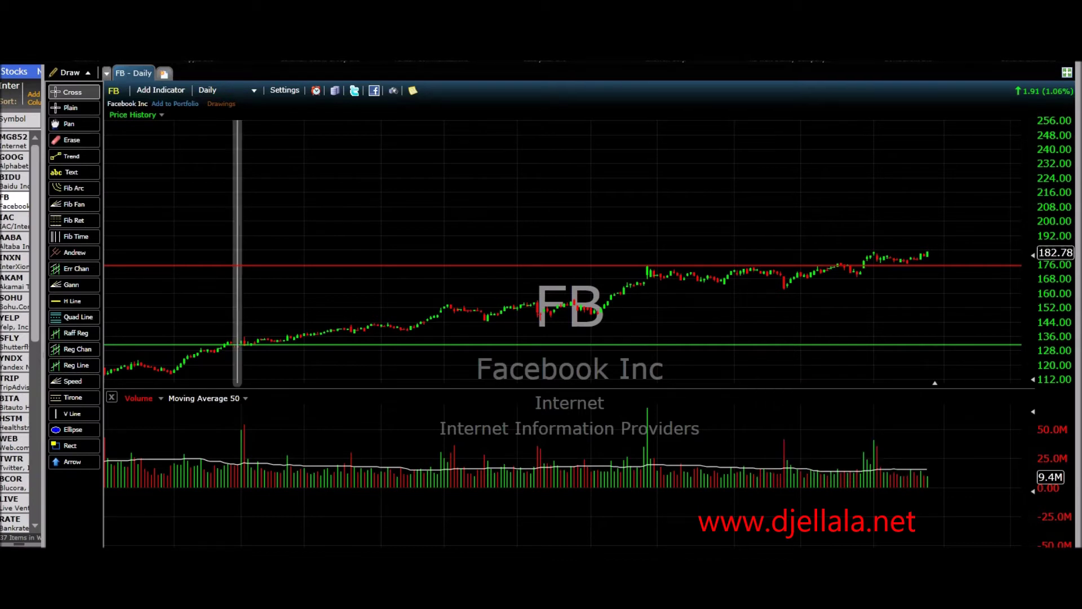
pyautogui.moveTo(234, 415)
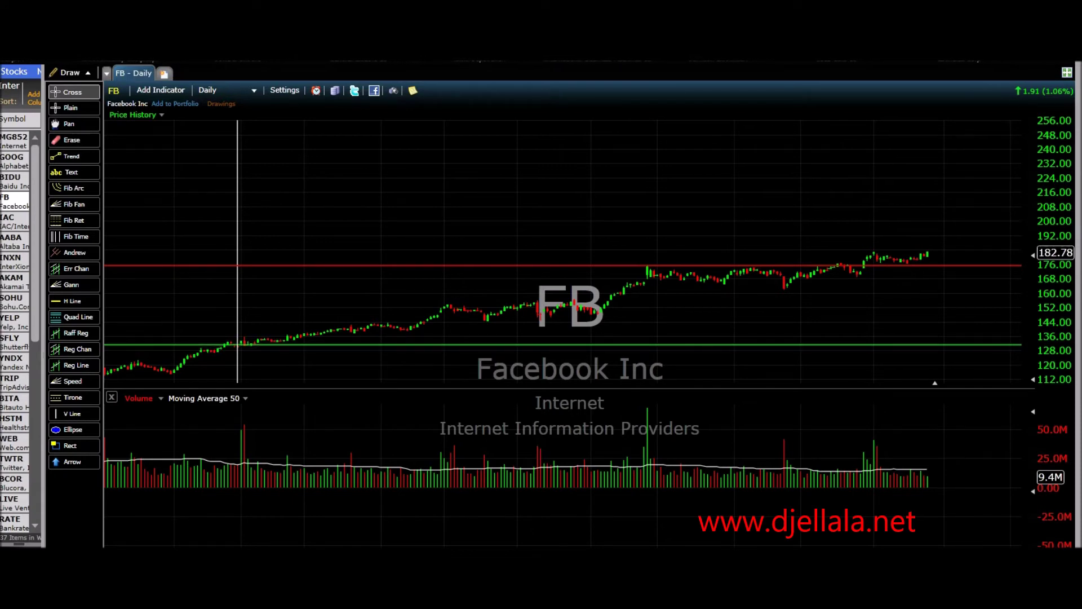
# - Zoom the FB chart in and out, then drag the red line down to about 140
pyautogui.scroll(5, 238, 253)
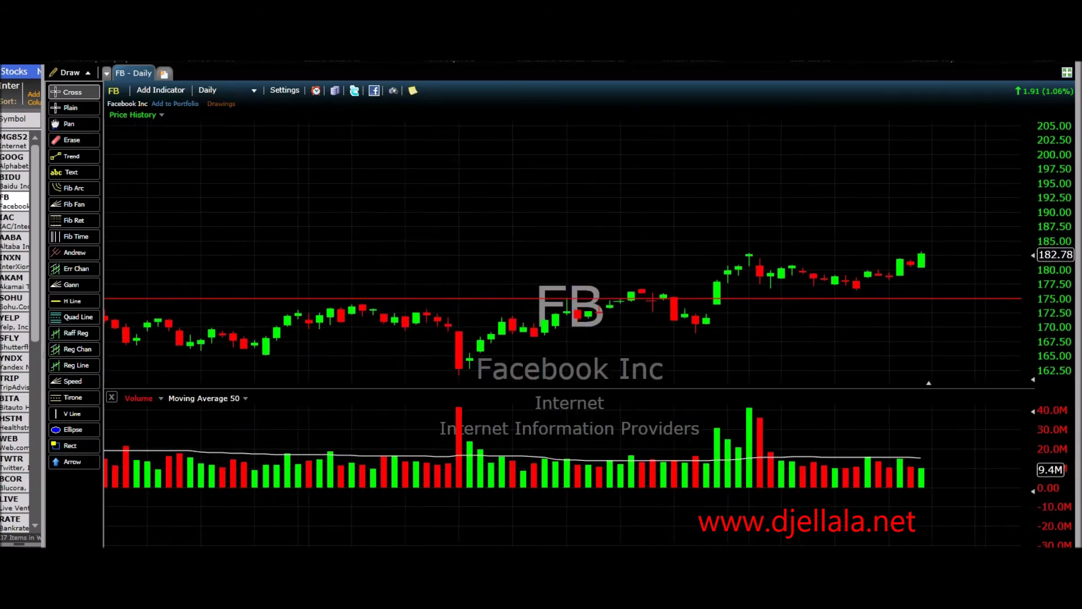
pyautogui.scroll(-5, 562, 305)
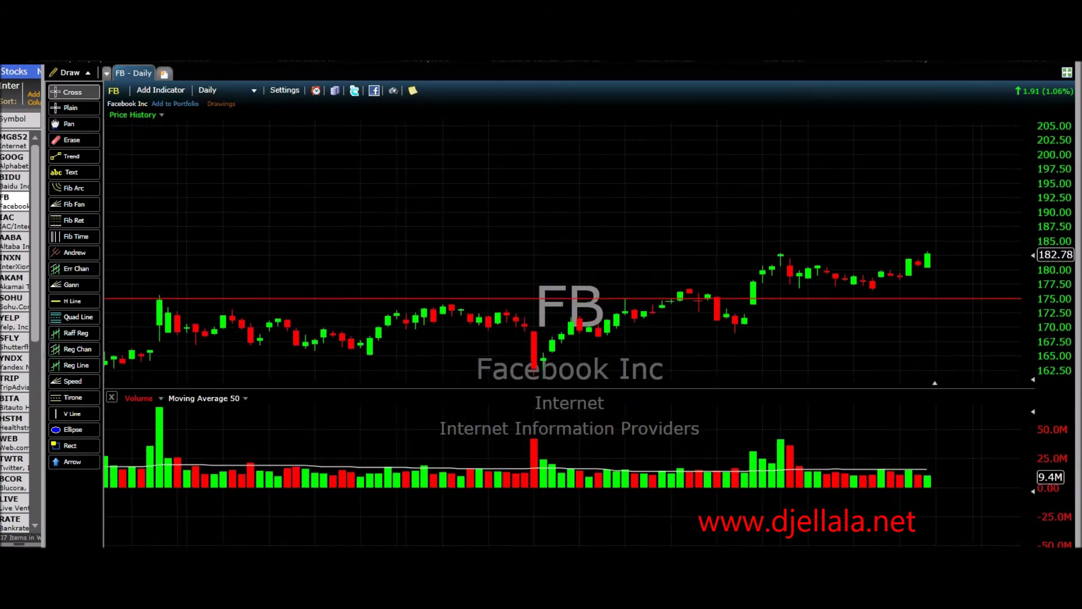
pyautogui.scroll(-1, 562, 304)
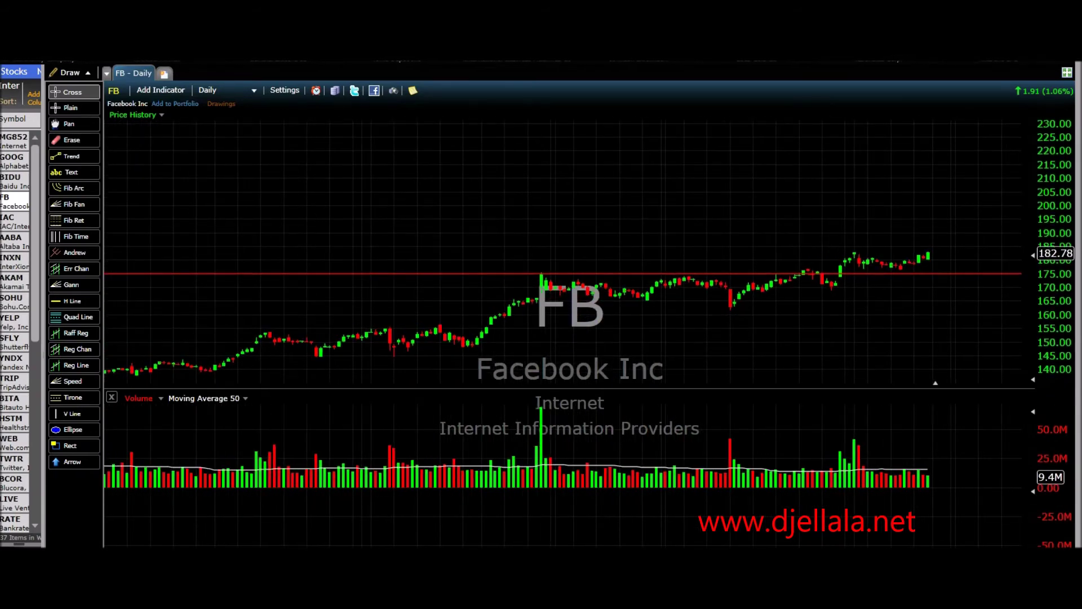
pyautogui.scroll(-3, 303, 343)
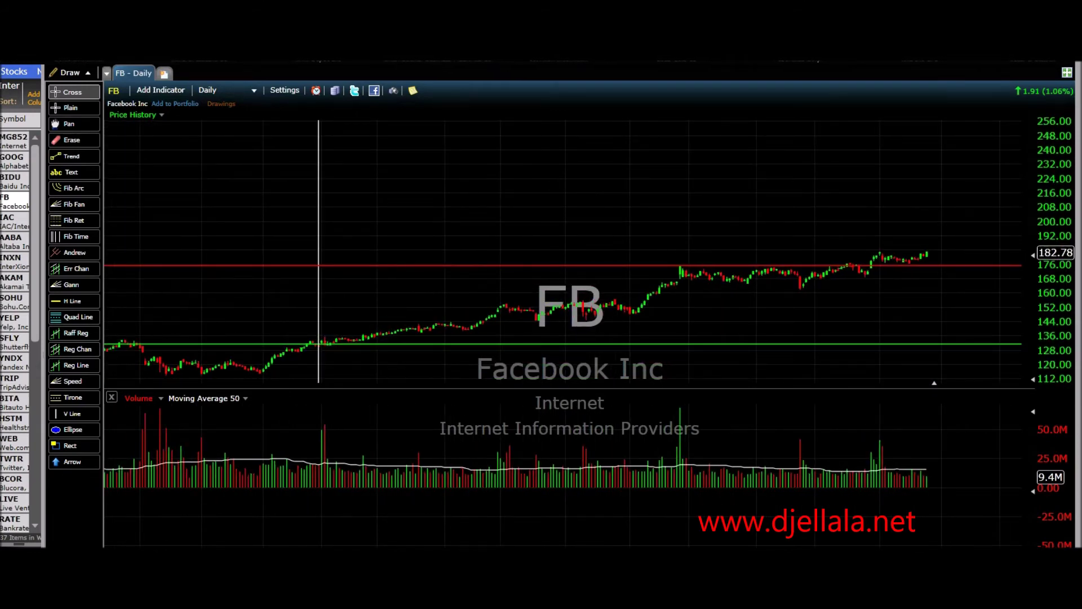
pyautogui.moveTo(318, 265); pyautogui.dragTo(318, 327)
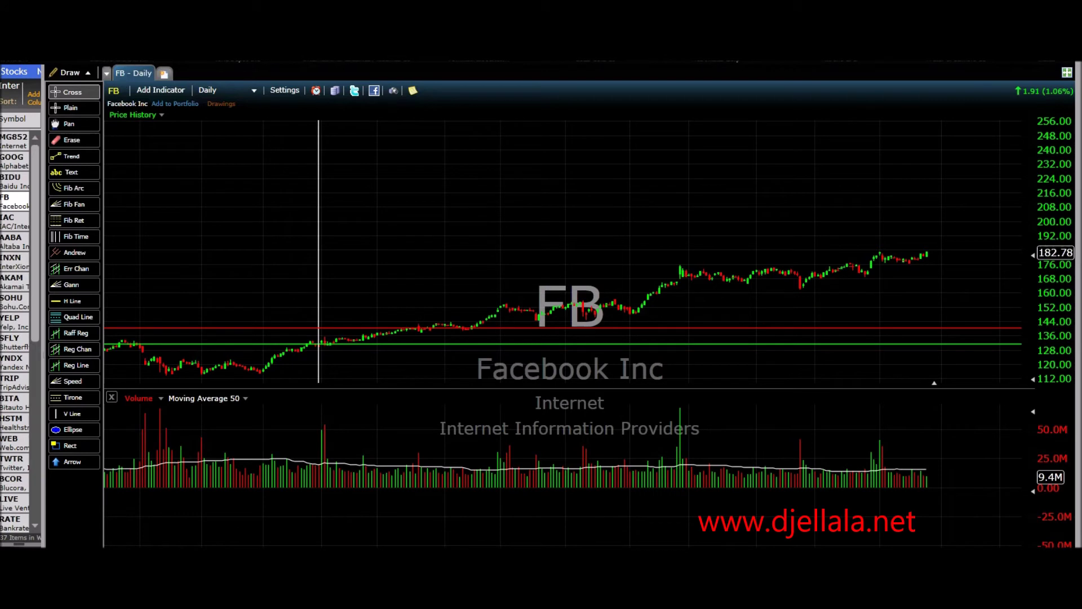
pyautogui.click(319, 328)
# - Draw a trend line down from the last candle and delete the red horizontal line
pyautogui.click(72, 156)
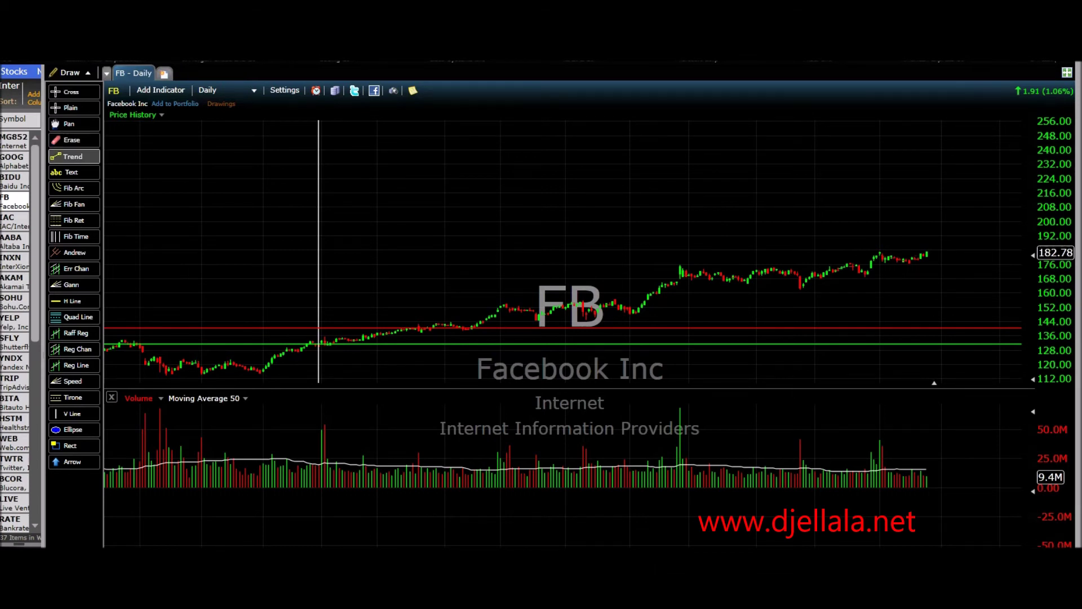
pyautogui.moveTo(931, 263)
pyautogui.mouseDown()
pyautogui.moveTo(942, 269)
pyautogui.moveTo(945, 324)
pyautogui.mouseUp()
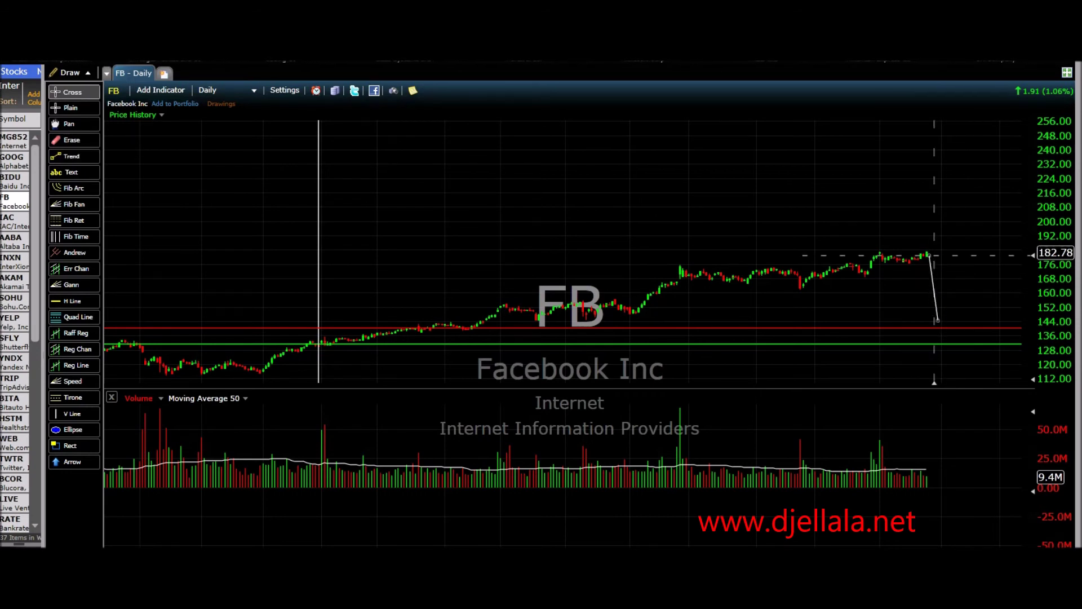
pyautogui.rightClick(911, 326)
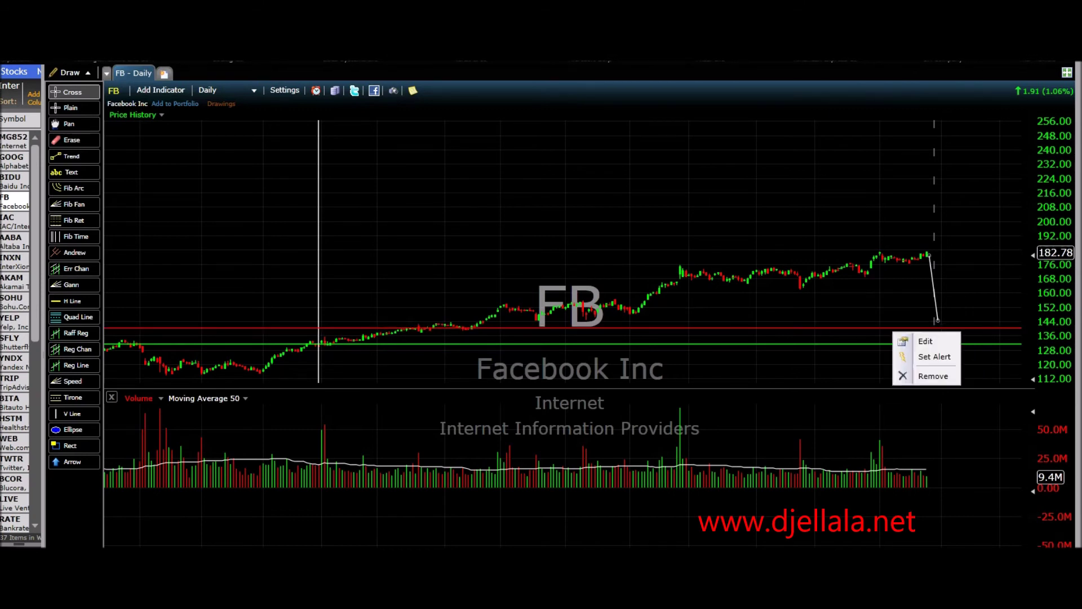
pyautogui.click(952, 368)
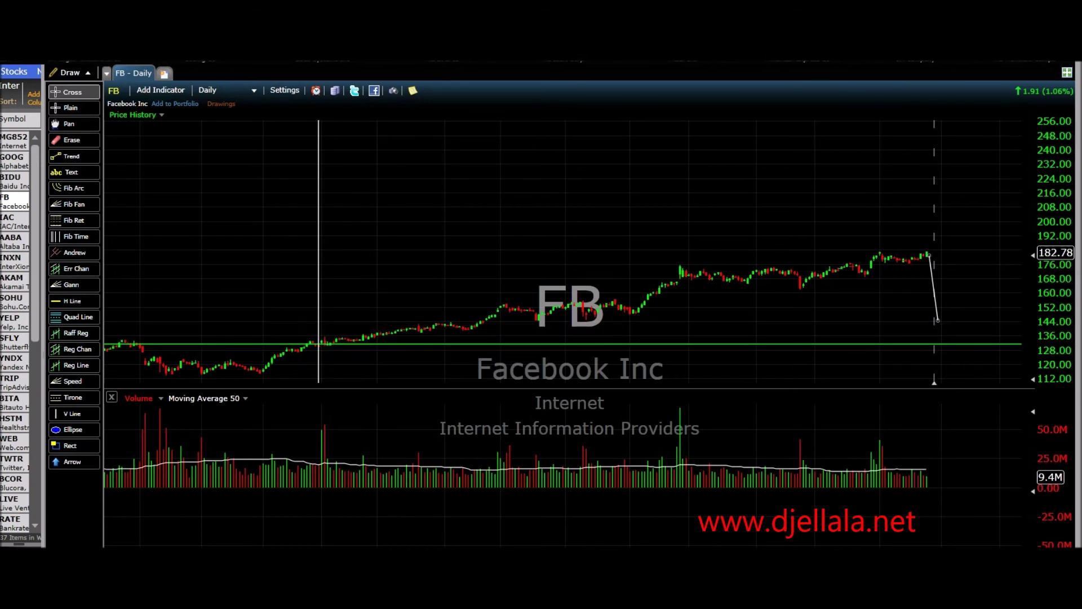
# - Add a horizontal line, raise it to 176.04, and colour it red
pyautogui.click(74, 301)
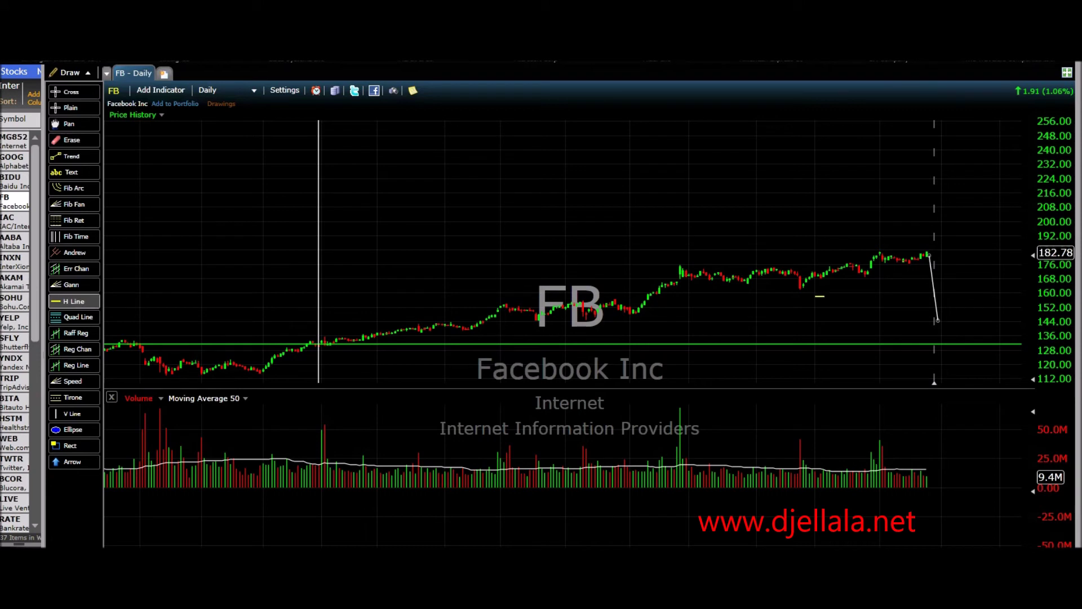
pyautogui.click(895, 270)
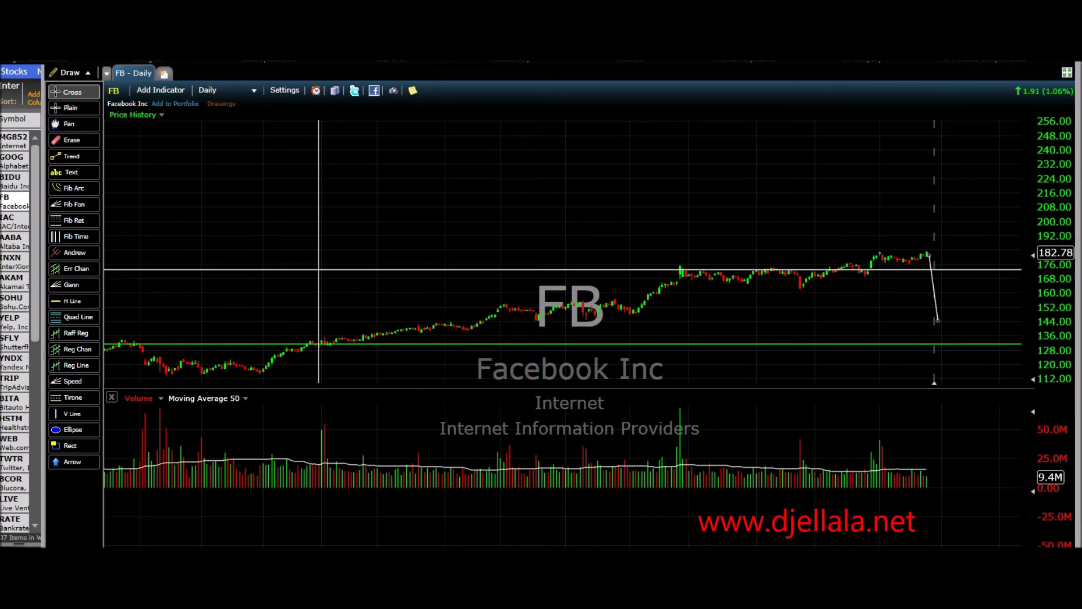
pyautogui.moveTo(318, 269); pyautogui.dragTo(319, 264)
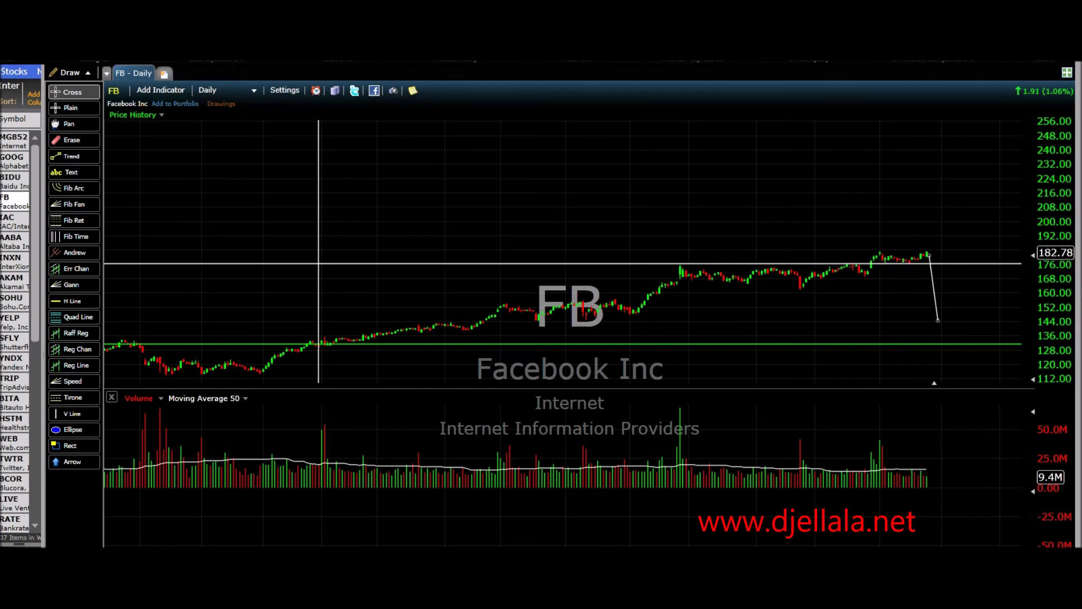
pyautogui.rightClick(829, 264)
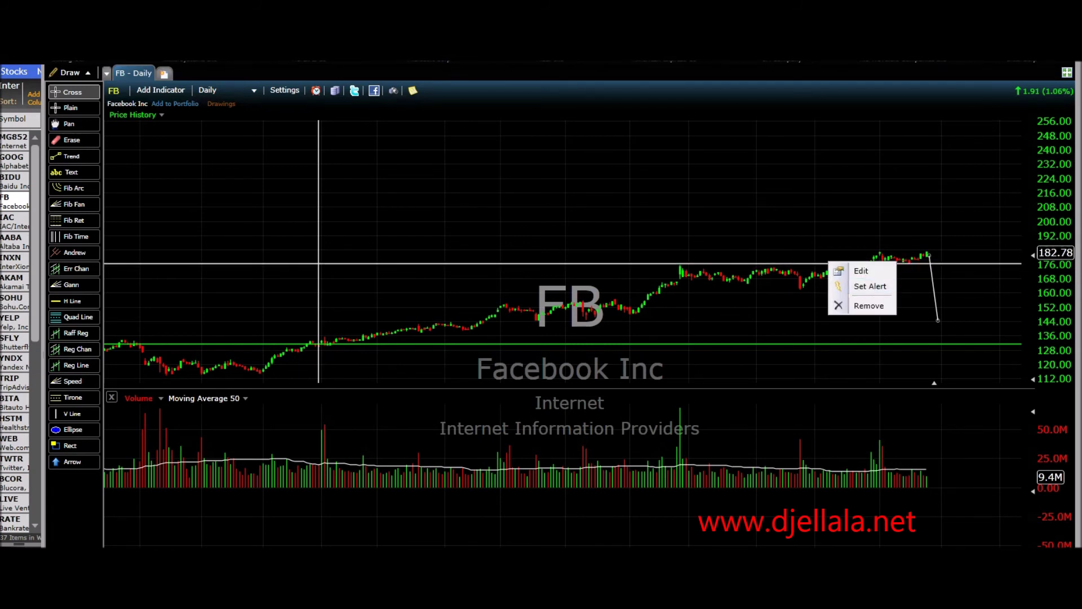
pyautogui.click(862, 271)
pyautogui.click(998, 309)
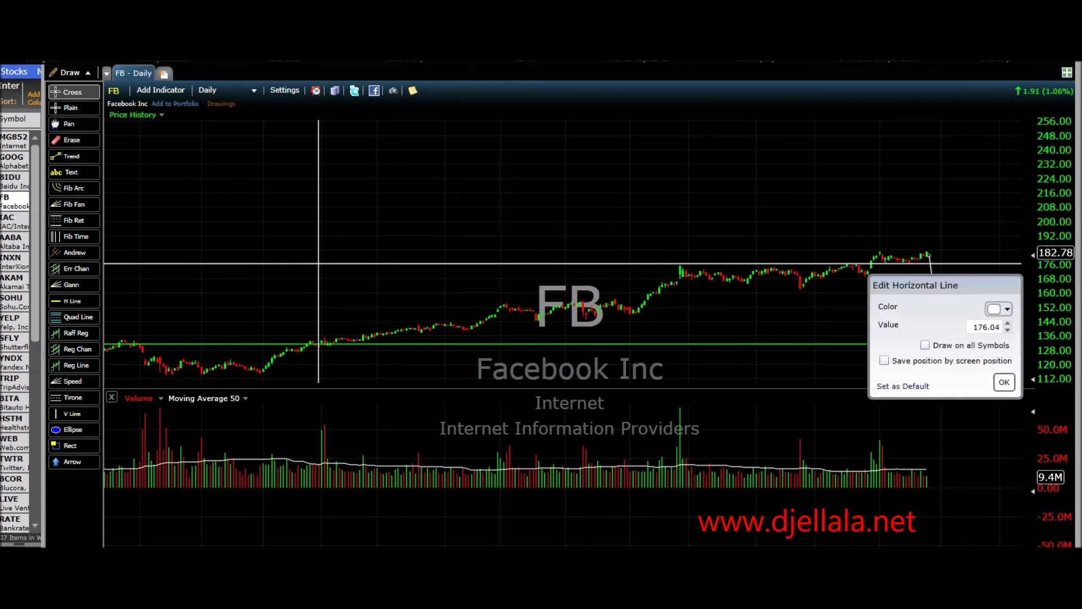
pyautogui.click(958, 399)
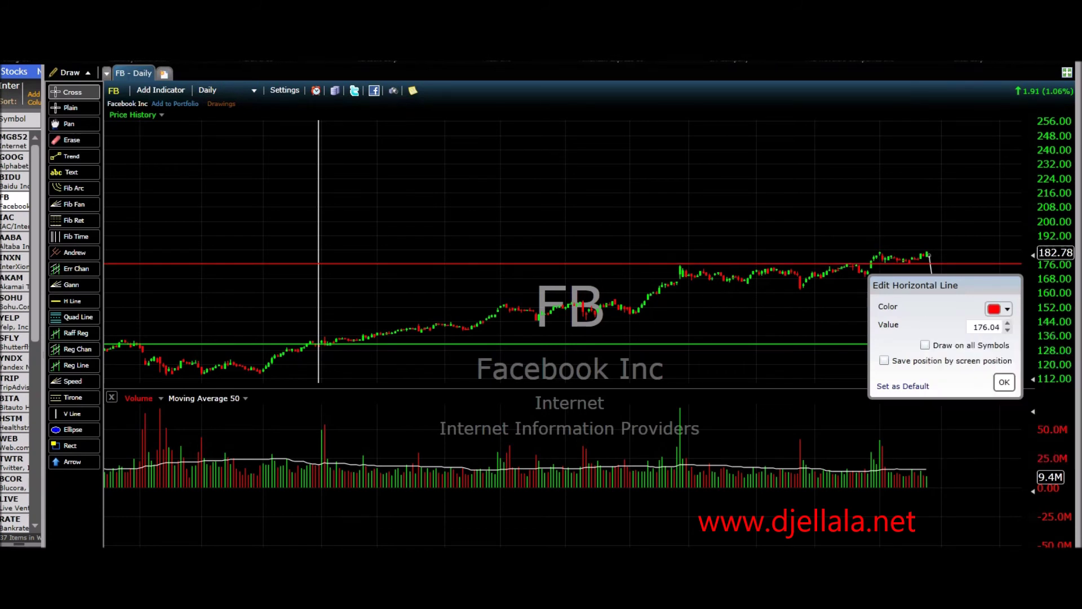
pyautogui.click(1004, 382)
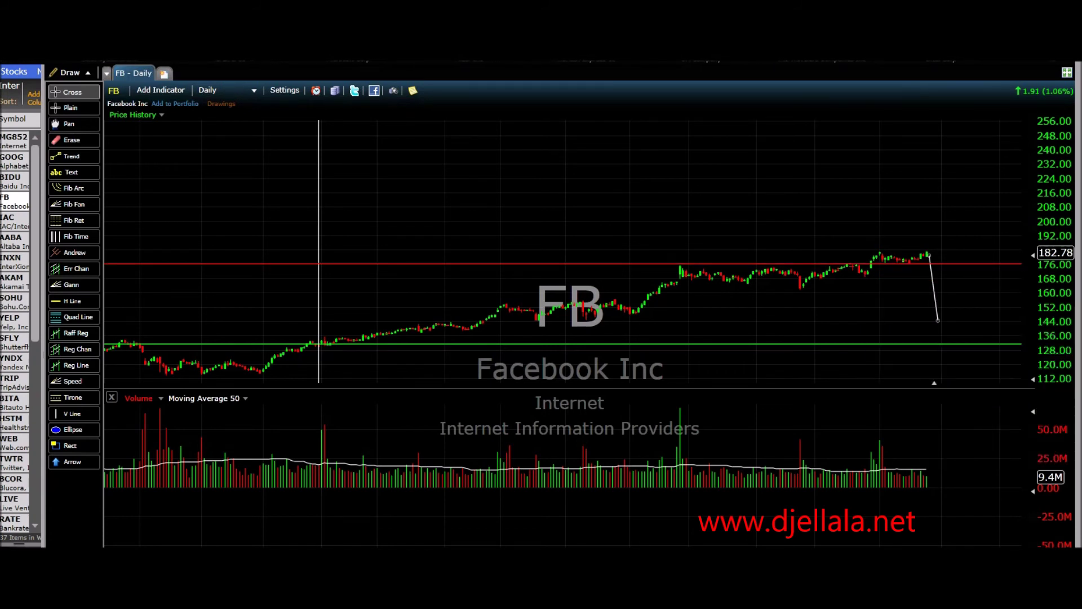
# - Drag the red horizontal line to about 141, just above the green line on the FB chart
pyautogui.moveTo(319, 263); pyautogui.dragTo(319, 353)
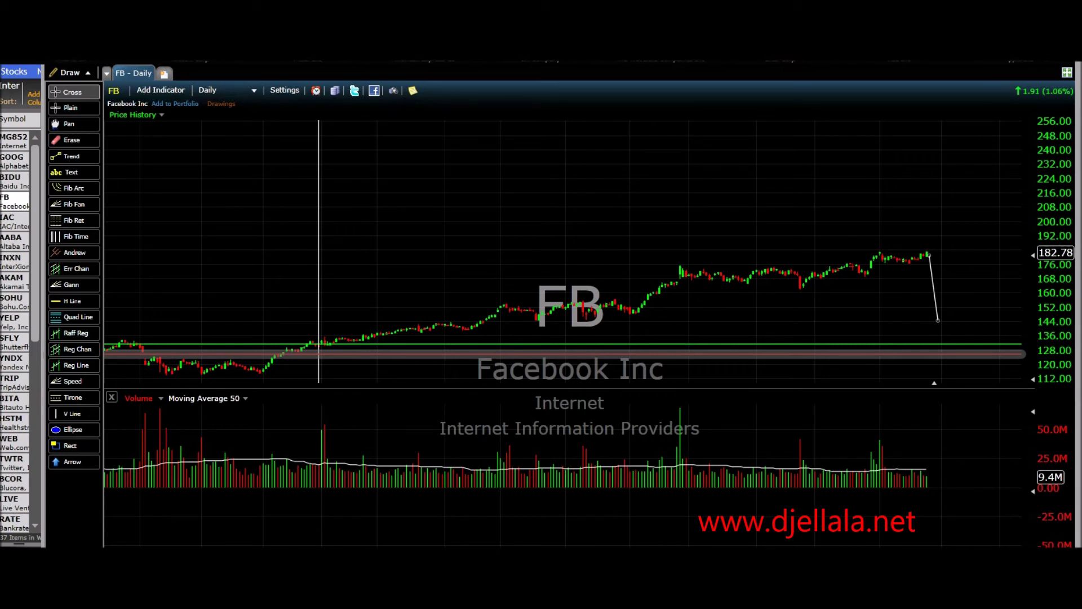
pyautogui.moveTo(319, 353); pyautogui.dragTo(319, 268)
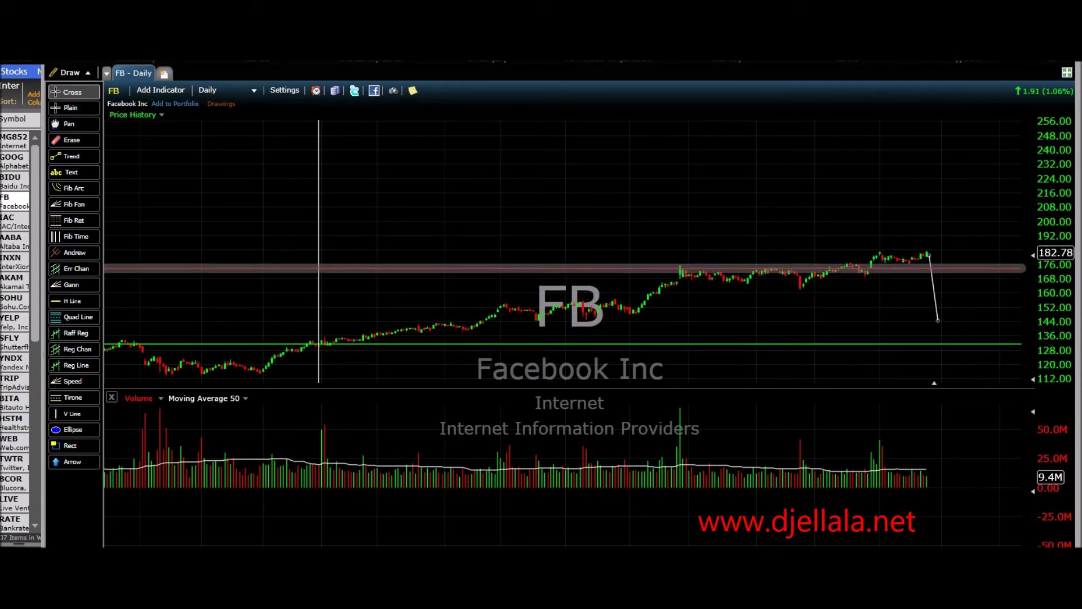
pyautogui.moveTo(318, 268); pyautogui.dragTo(319, 235)
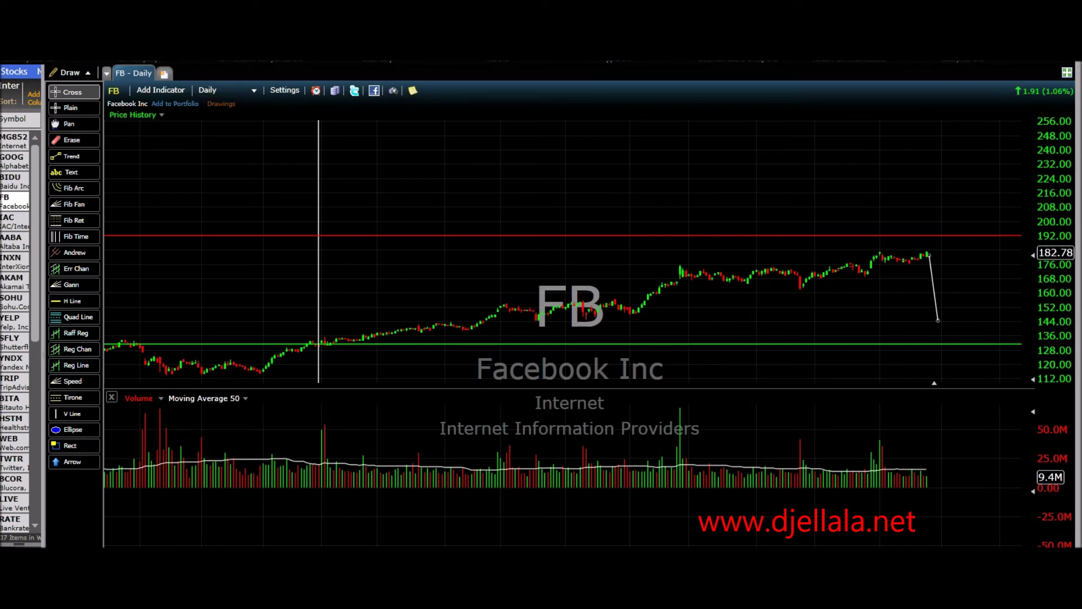
pyautogui.moveTo(572, 235); pyautogui.dragTo(572, 326)
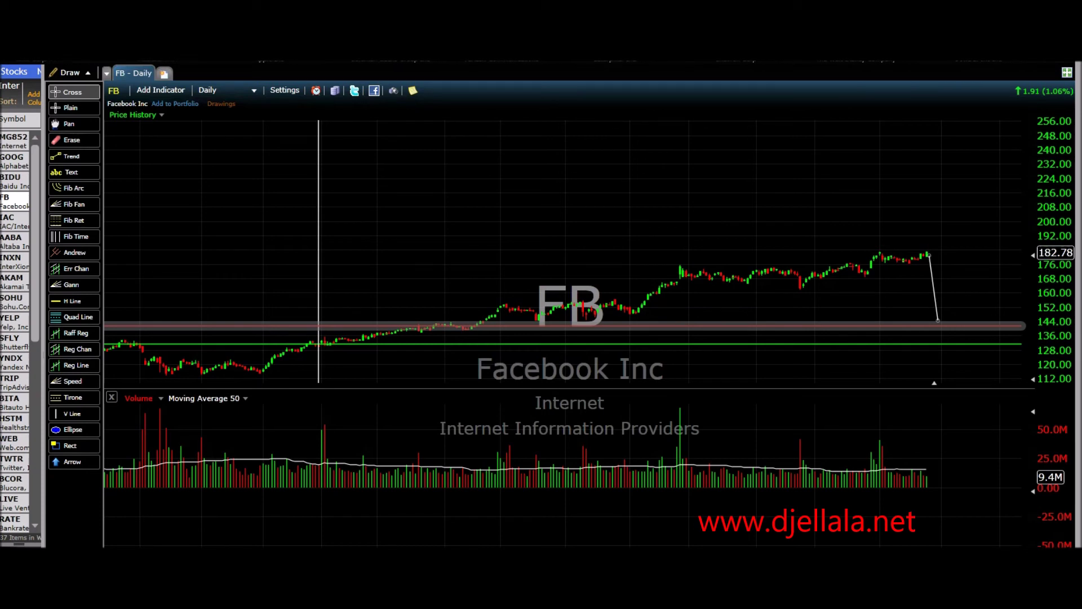
pyautogui.click(318, 325)
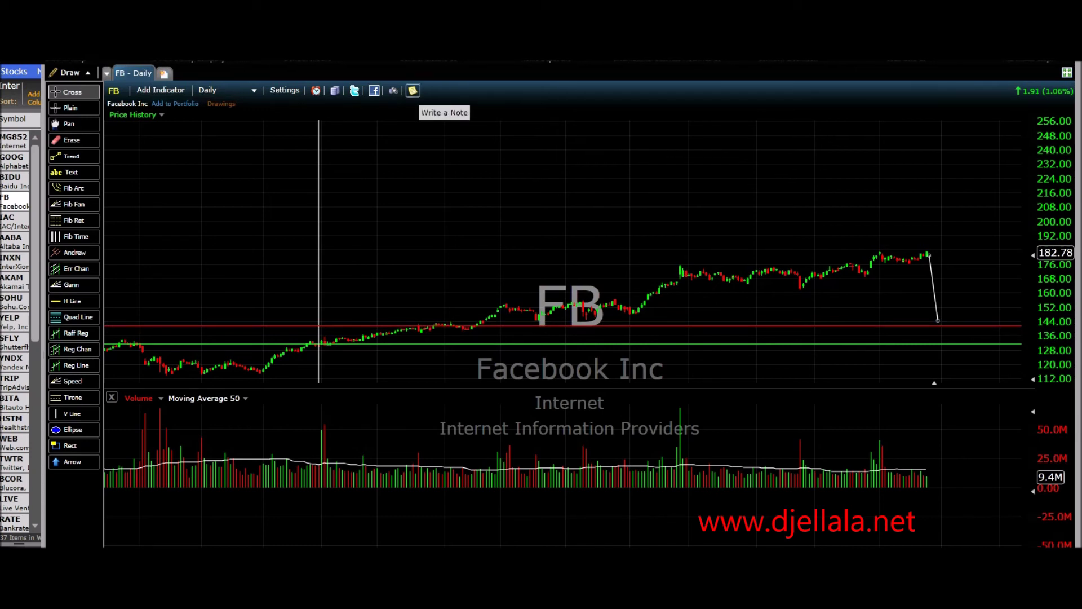
# - Write a placeholder-text note on FB with a chart snapshot and post it
pyautogui.click(412, 90)
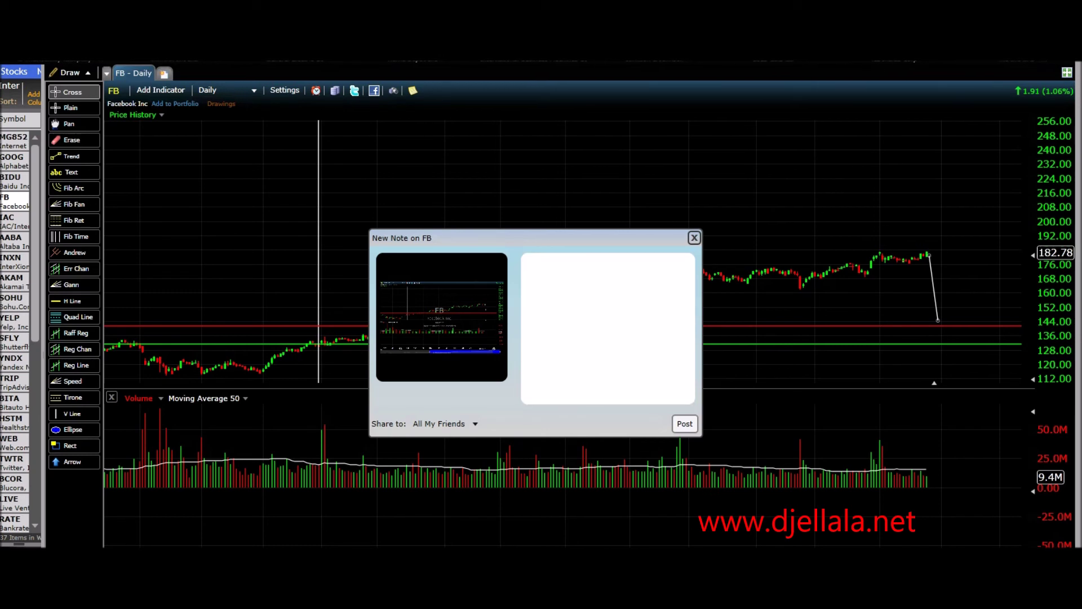
pyautogui.write('ewsy')
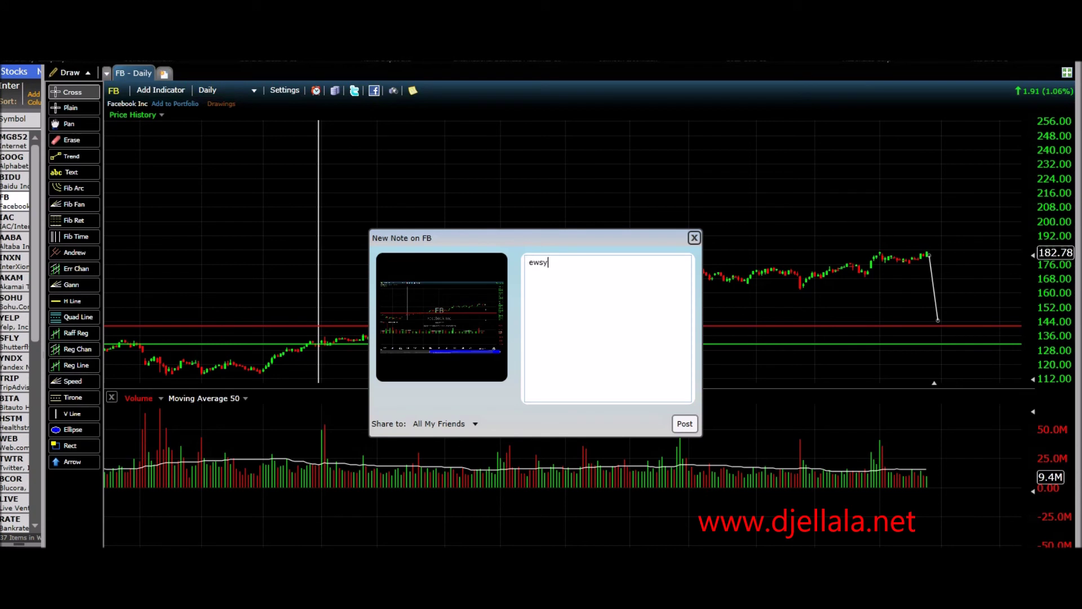
pyautogui.write('ter yer eyuye uuy uyertuter6utryututruy')
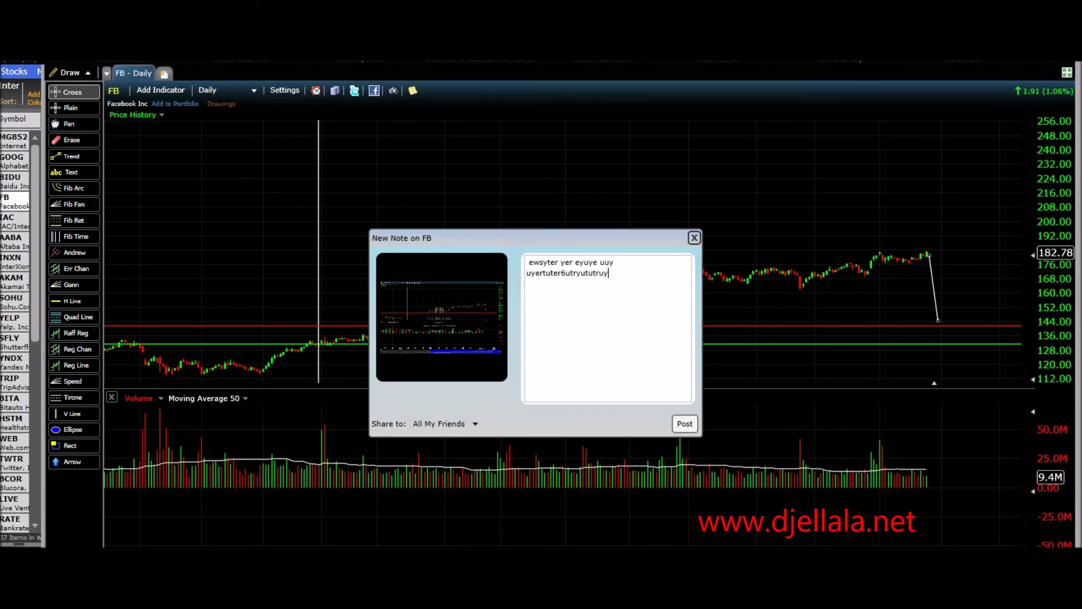
pyautogui.write('trutr uytrutr ututr uytutd uttutu utu')
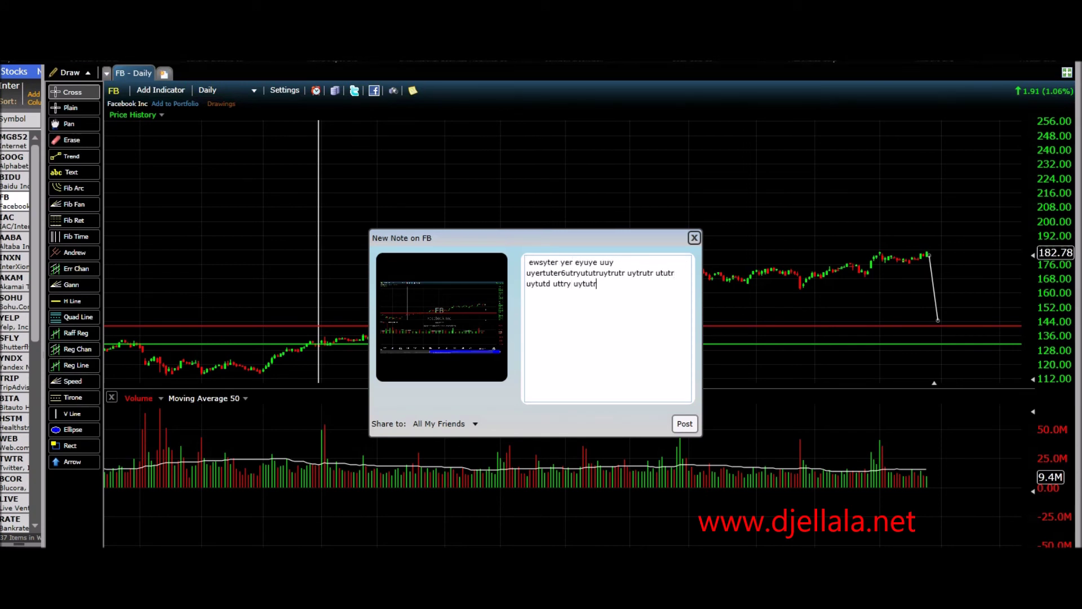
pyautogui.click(685, 424)
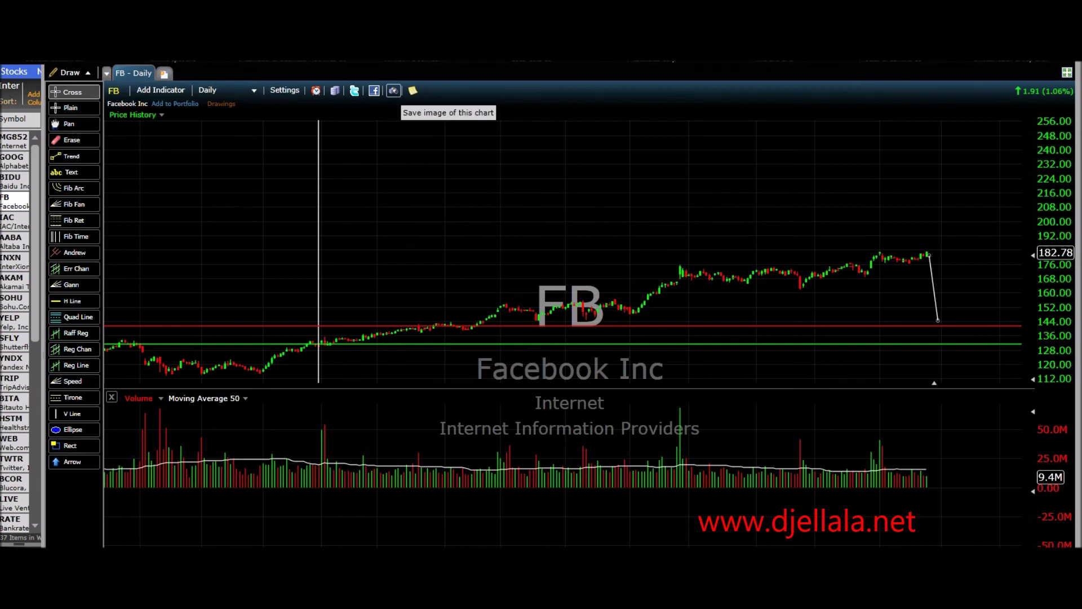
# - Choose to send the FB chart image to a Facebook wall from the Save Image menu
pyautogui.click(393, 90)
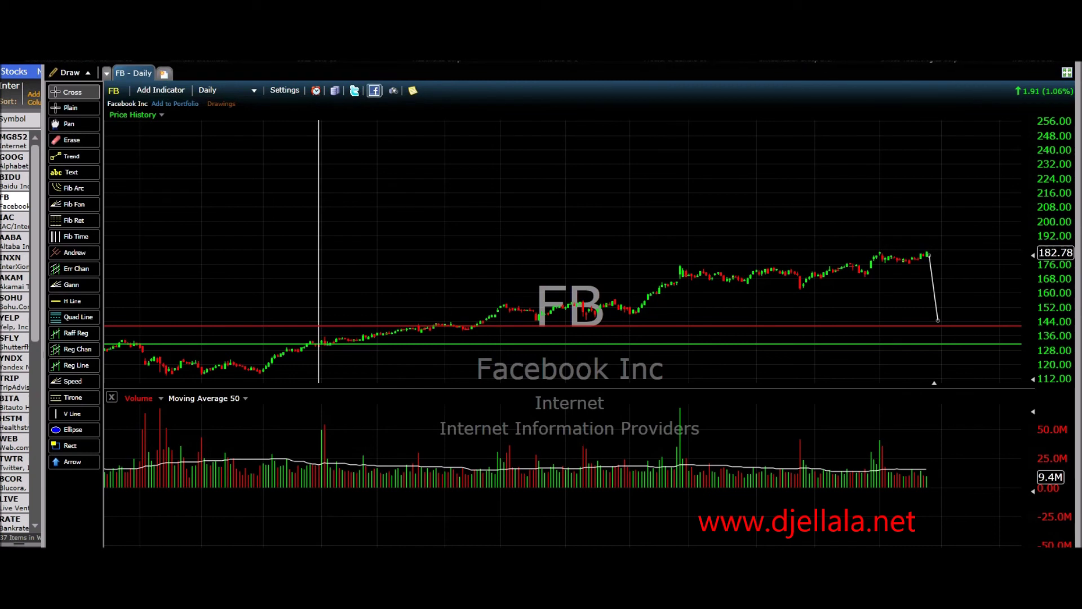
pyautogui.click(375, 91)
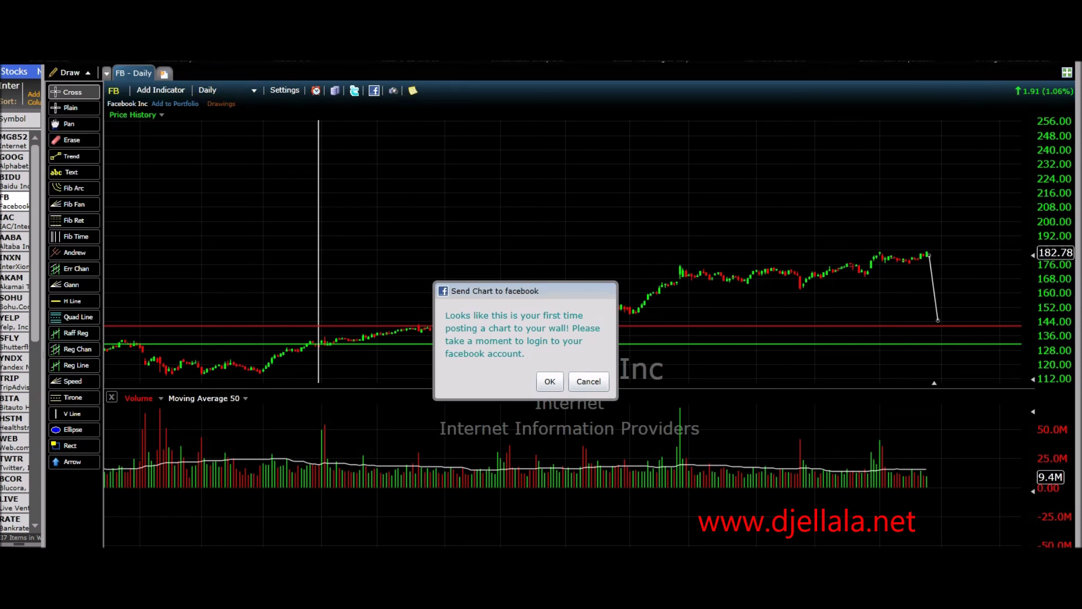
# - Cancel the Facebook login, check the Twitter and Export Chart Data options without using them
pyautogui.click(588, 381)
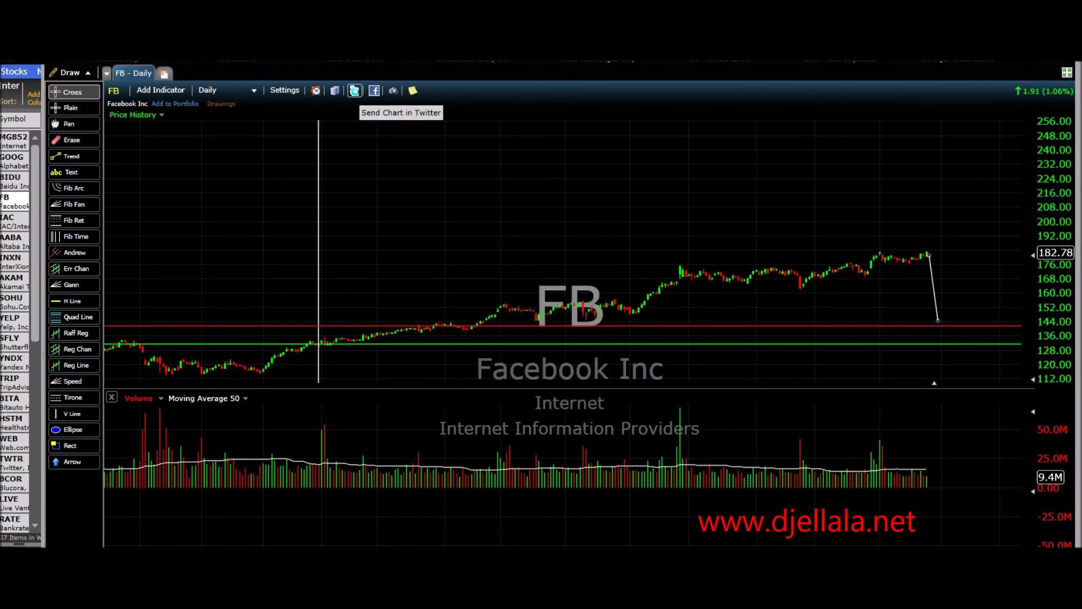
pyautogui.click(355, 91)
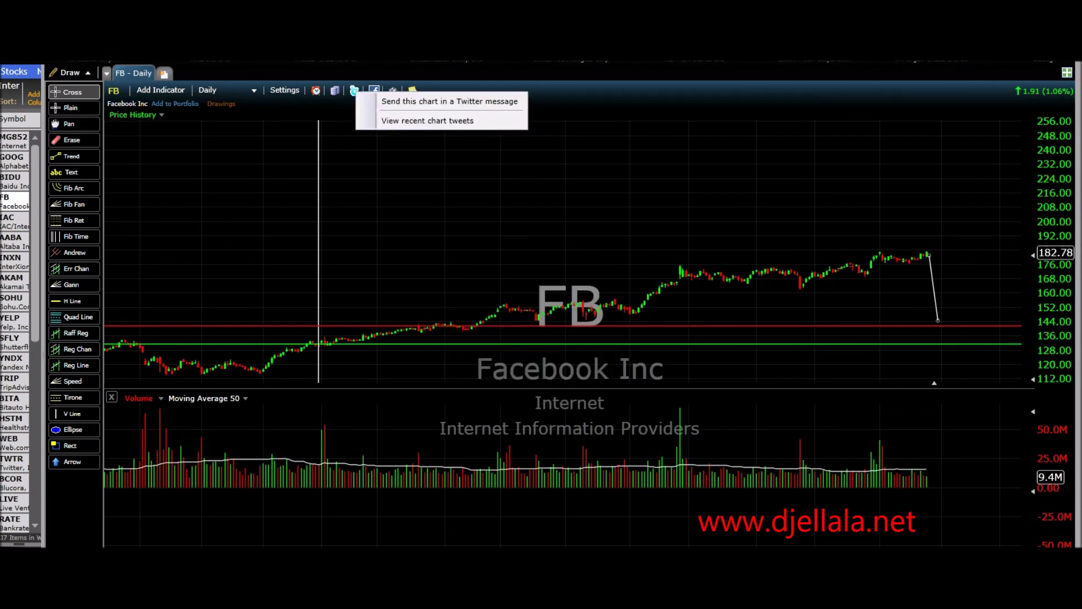
pyautogui.click(334, 90)
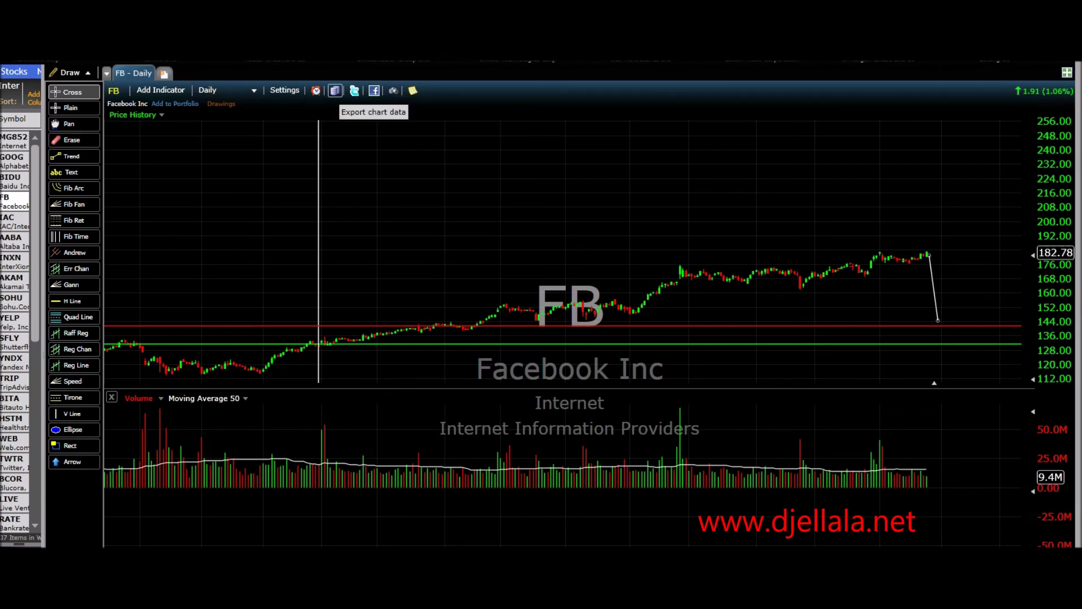
pyautogui.click(335, 91)
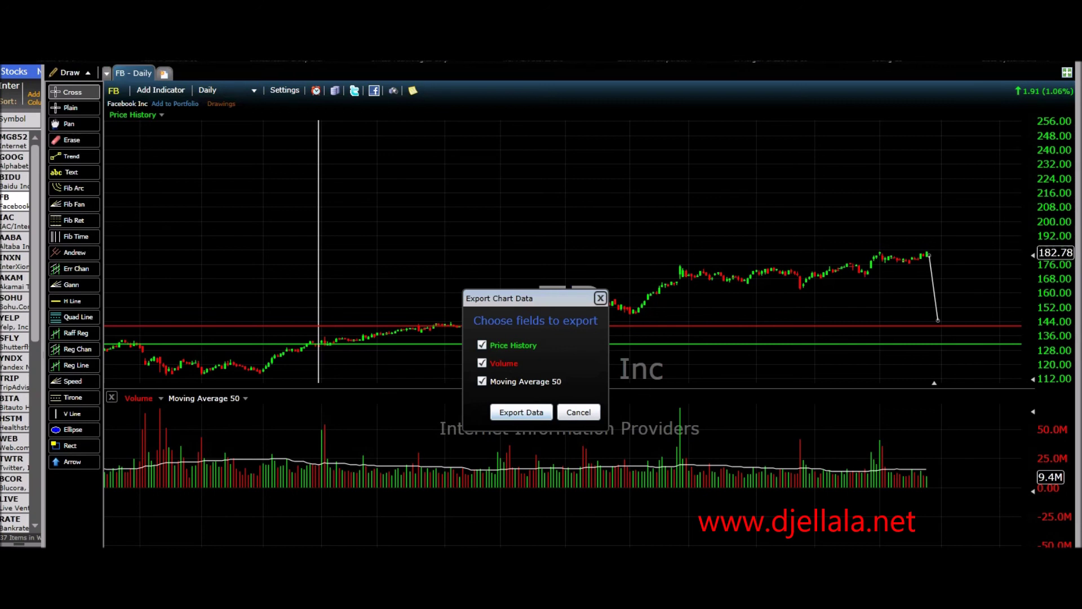
pyautogui.press('Return')
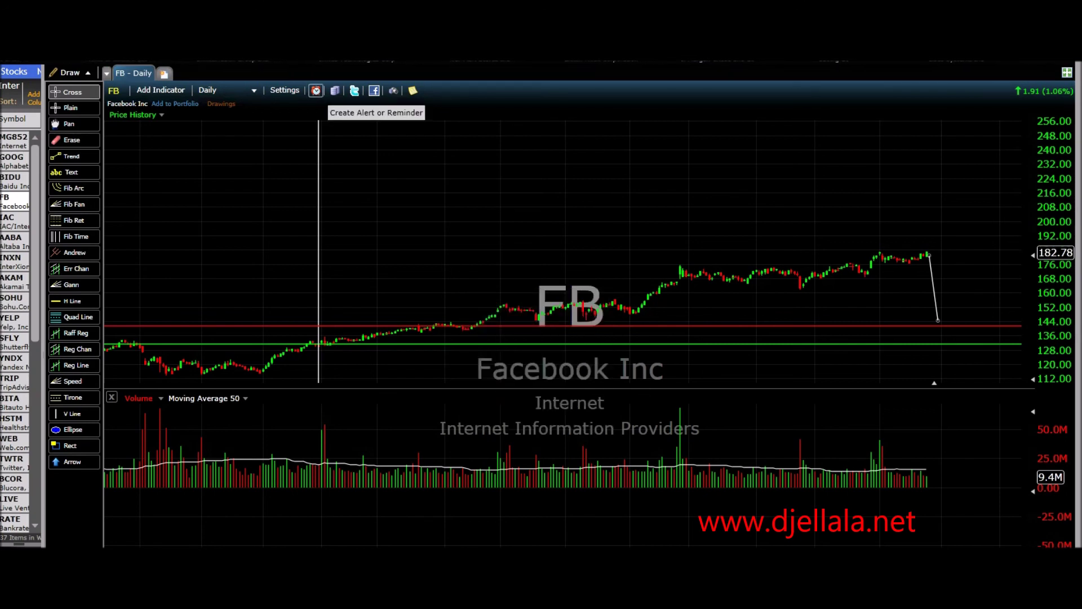
pyautogui.click(316, 90)
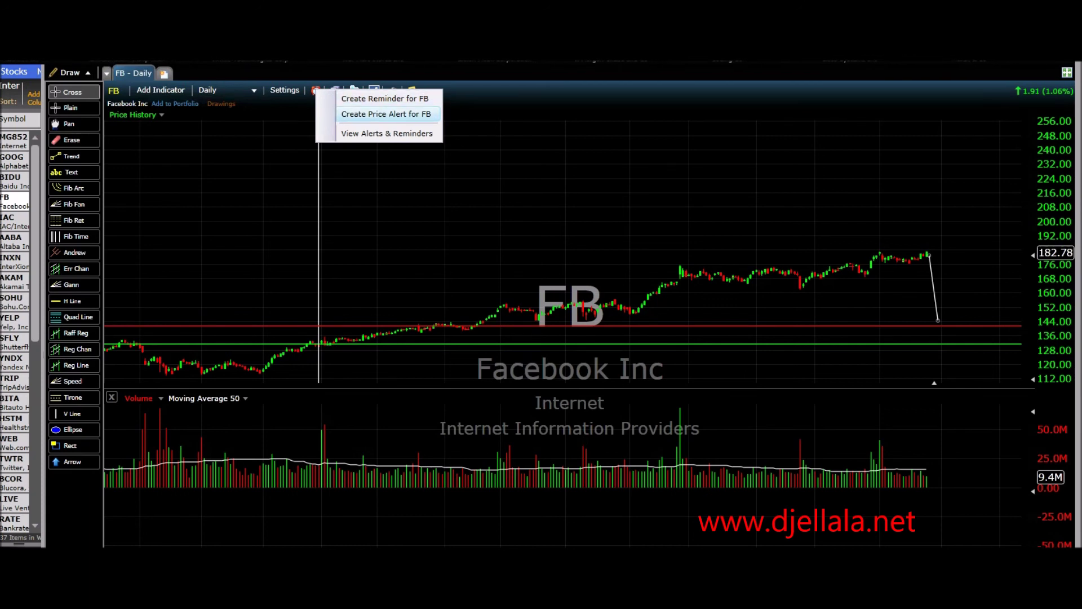
pyautogui.click(385, 114)
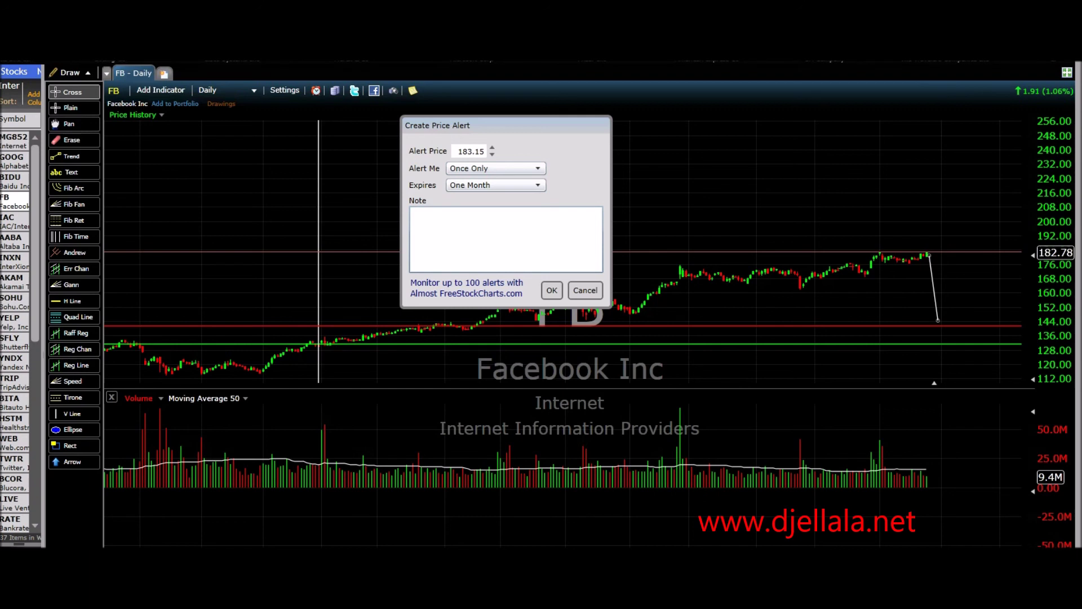
pyautogui.click(586, 290)
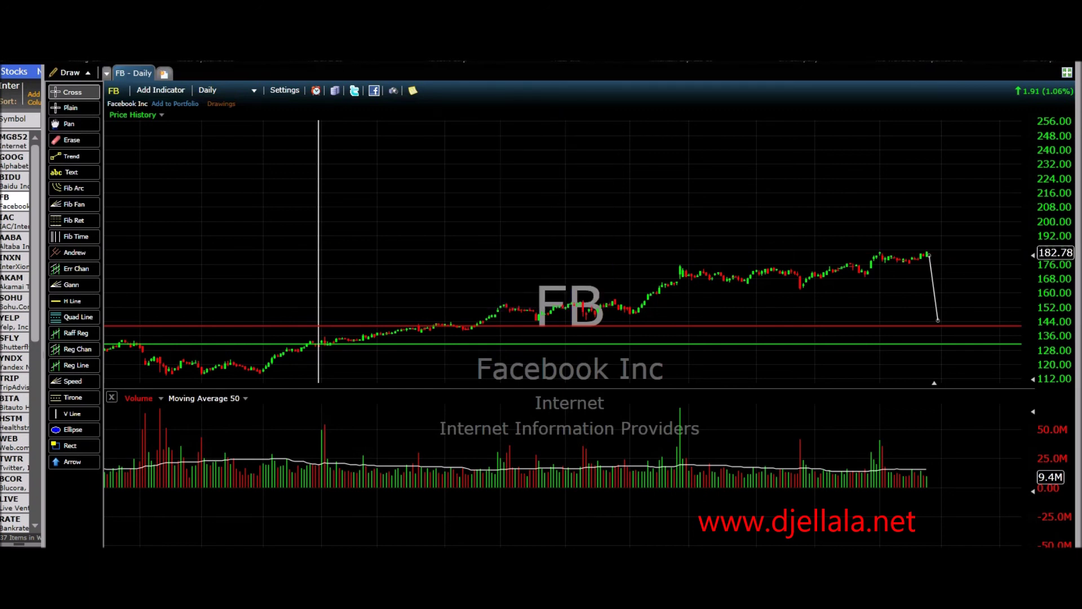